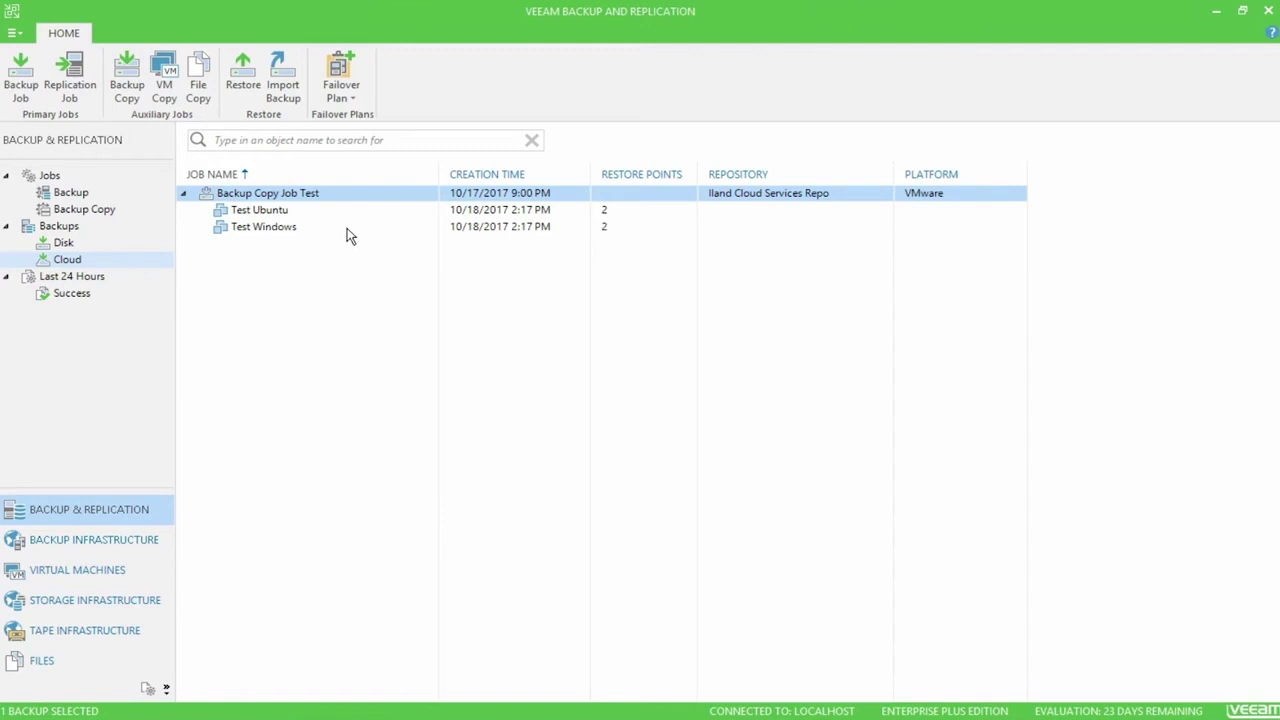
Step: Start an entire VM restore of the Test Windows cloud backup and proceed to the restore mode settings
left_click(349, 229)
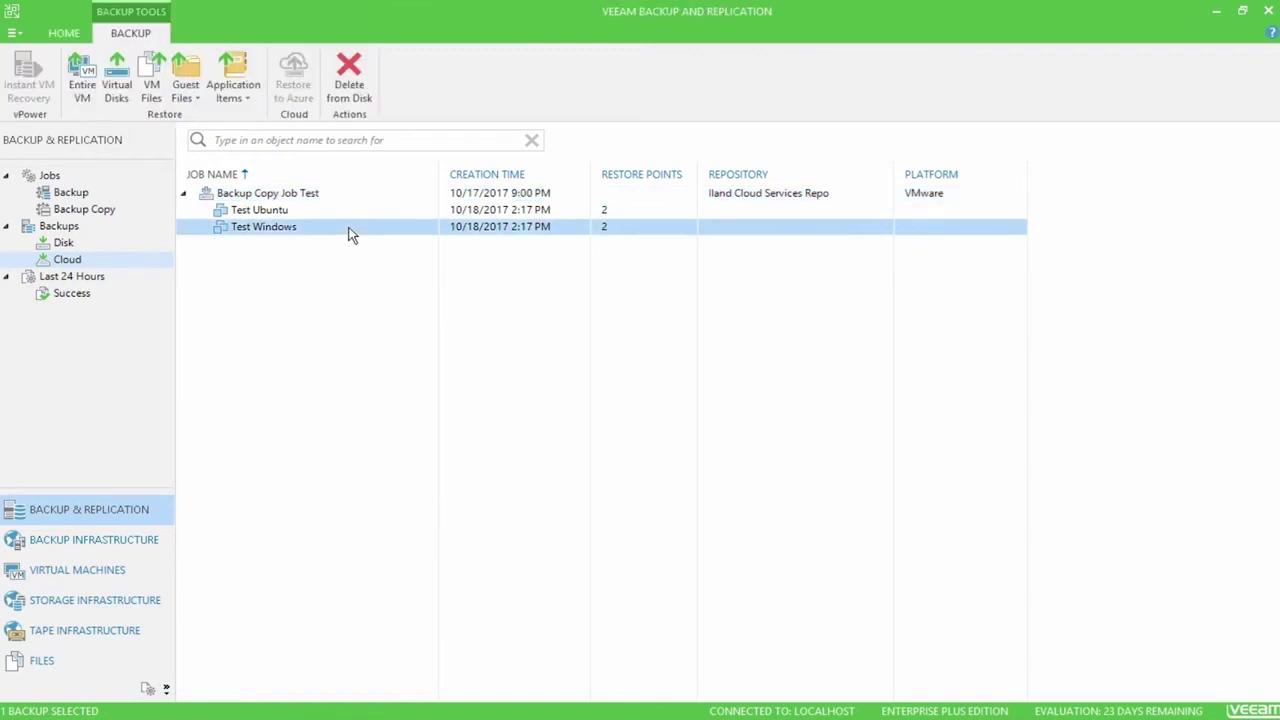
right_click(350, 233)
left_click(520, 263)
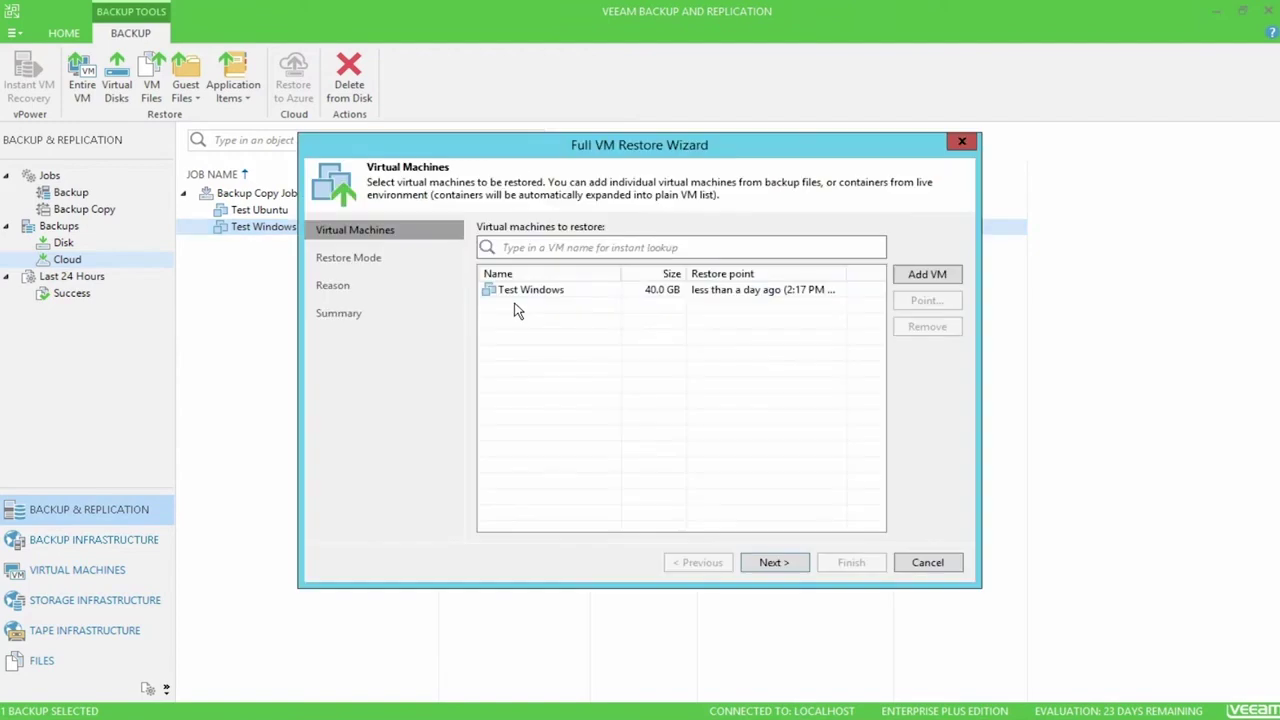
left_click(953, 280)
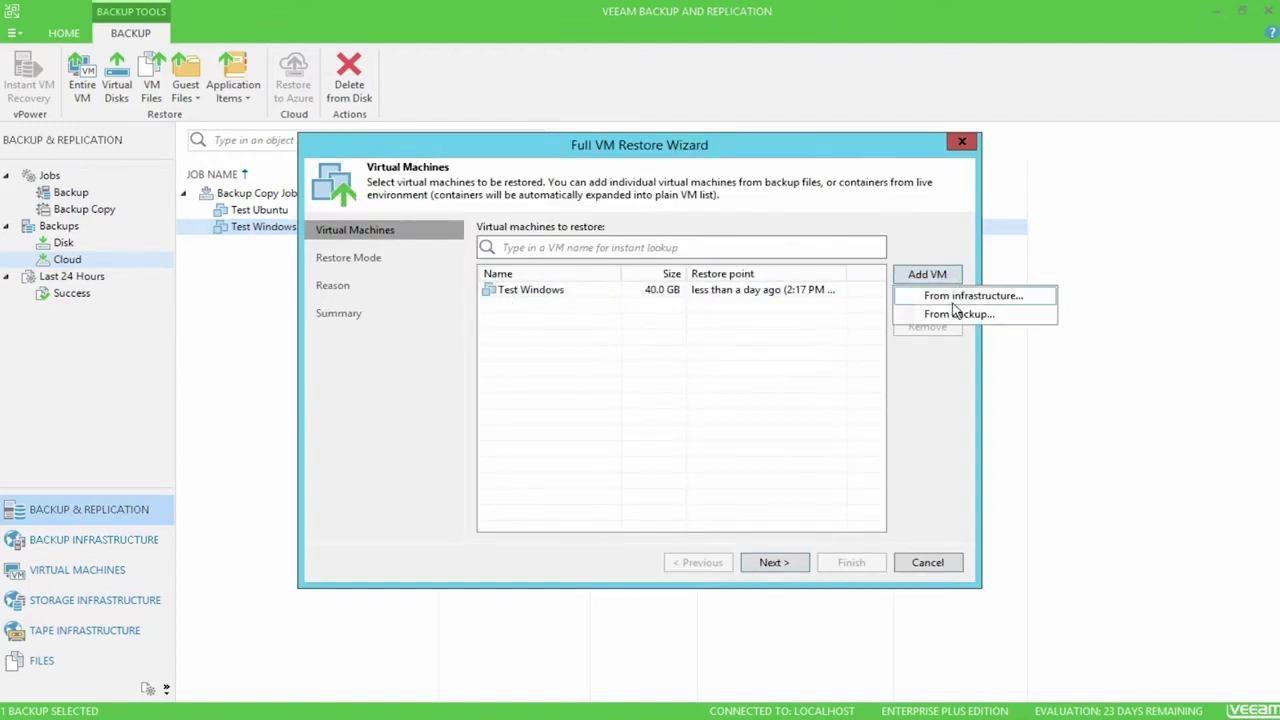
left_click(880, 343)
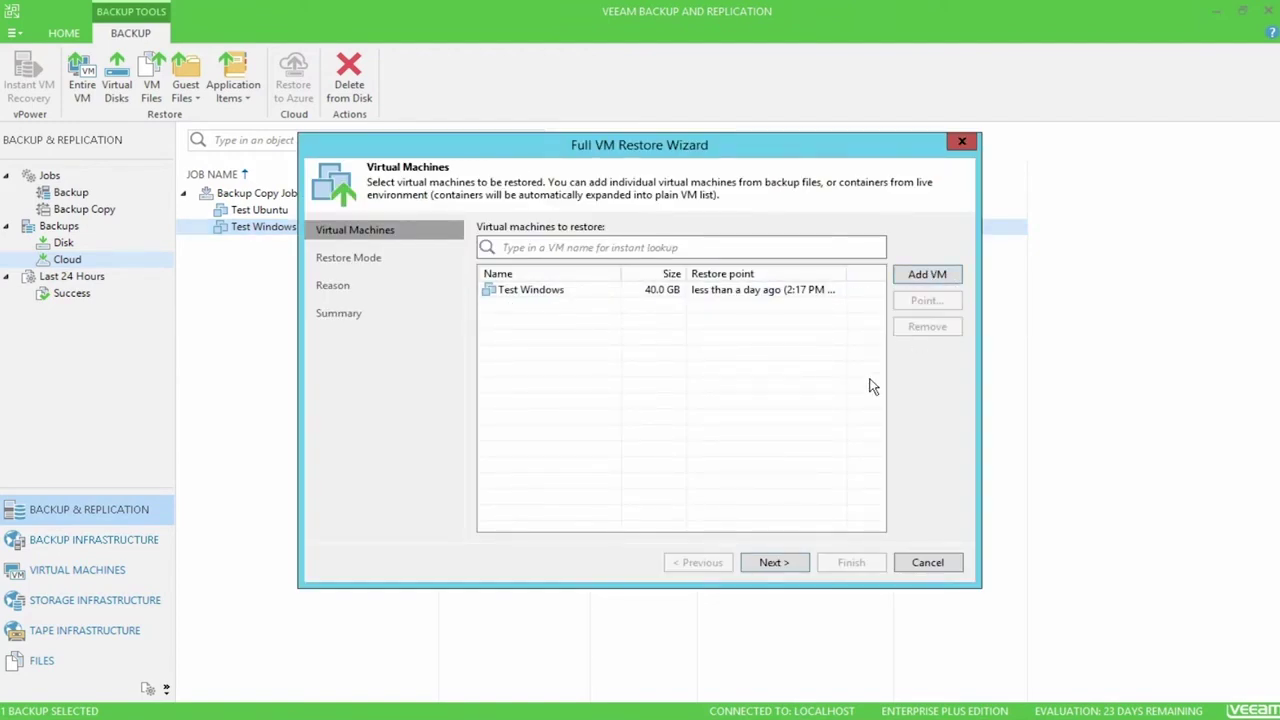
left_click(804, 566)
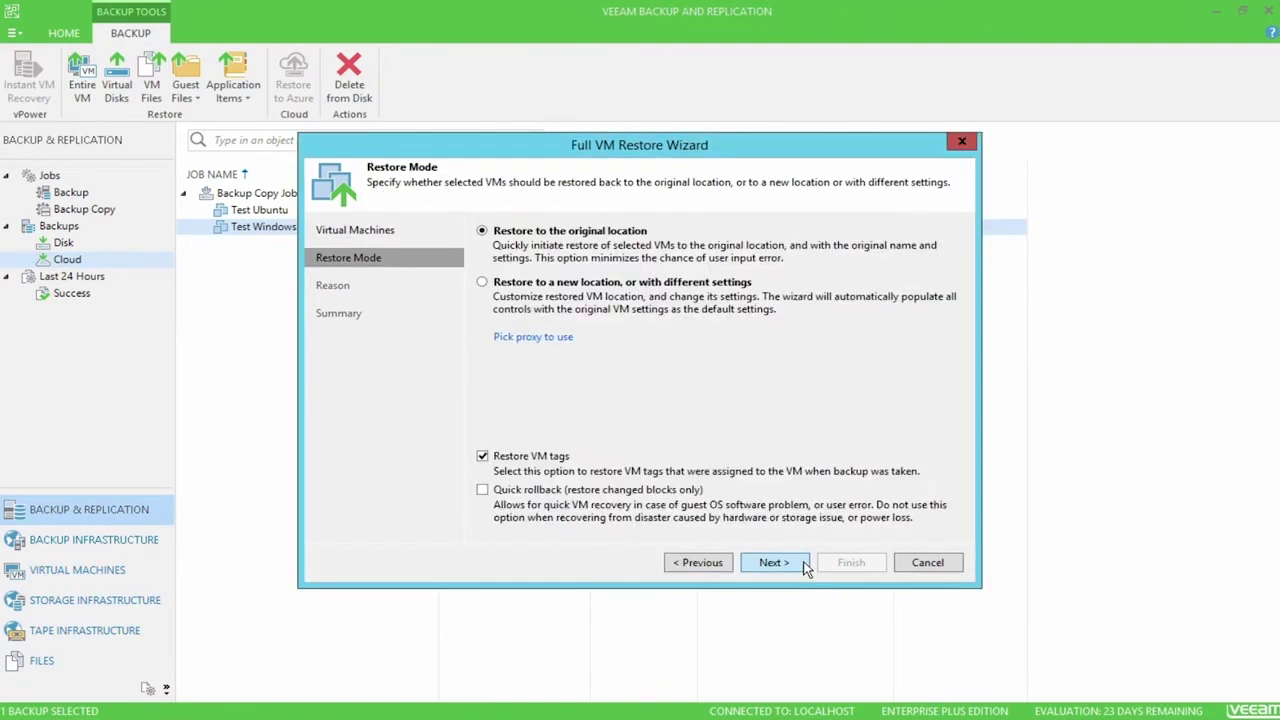
Step: Choose restoring to the original location without quick rollback, proceed to the restore reason, and cancel the full VM restore
left_click(630, 288)
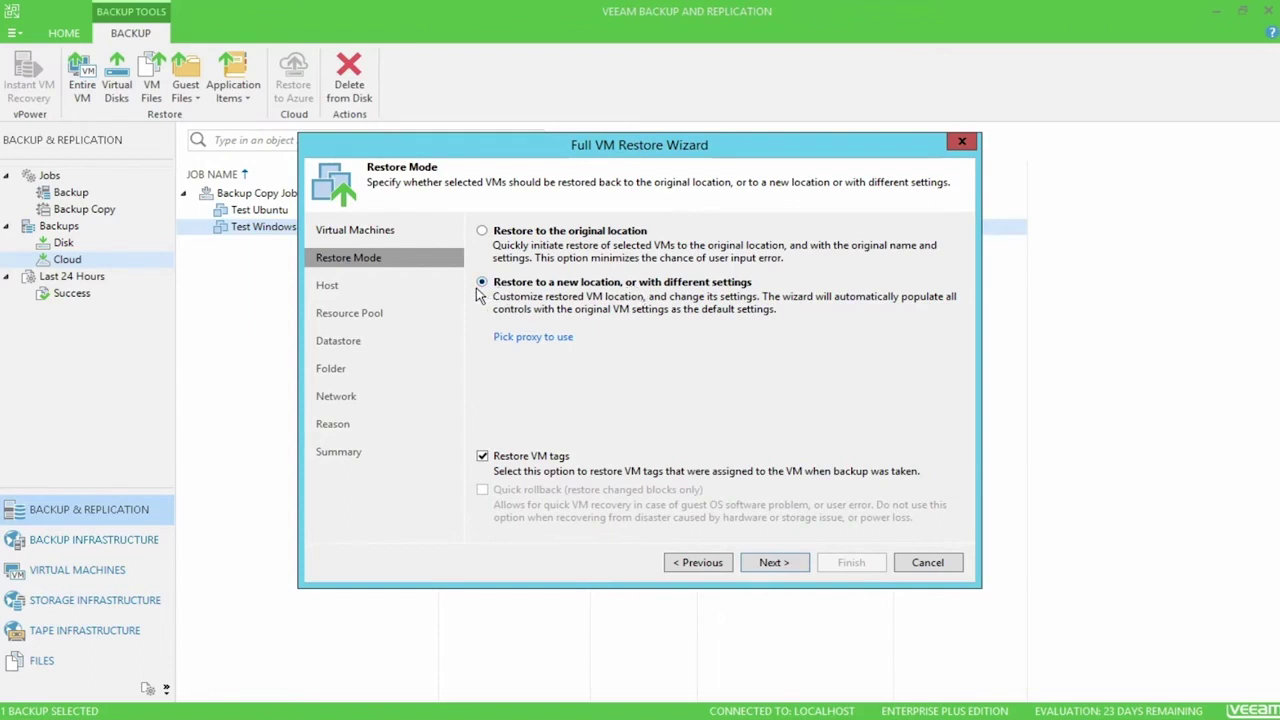
left_click(482, 233)
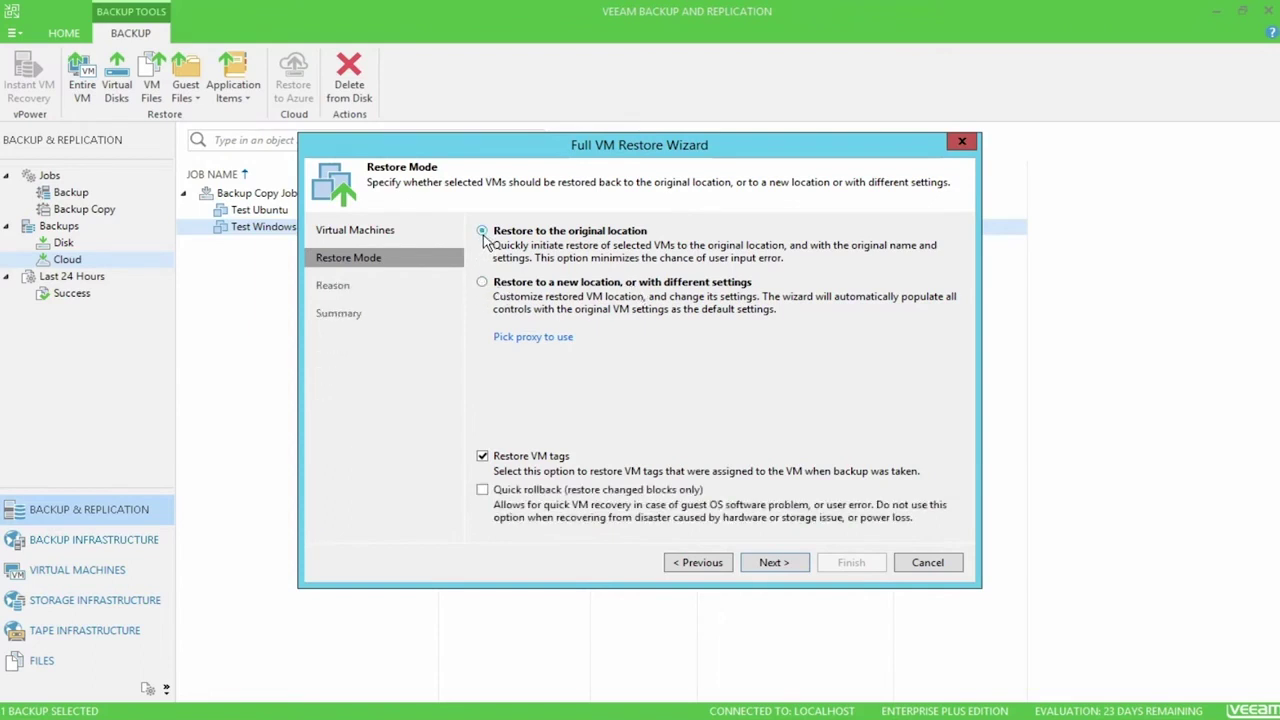
left_click(484, 492)
left_click(482, 491)
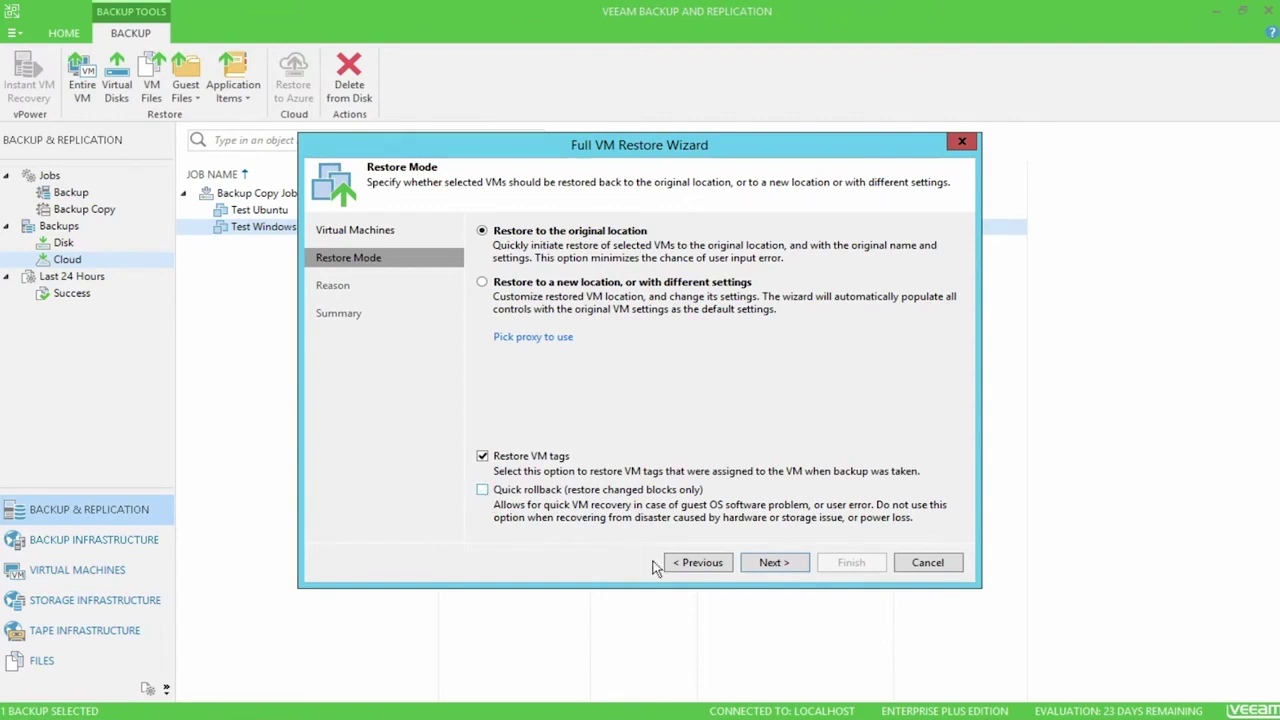
left_click(803, 570)
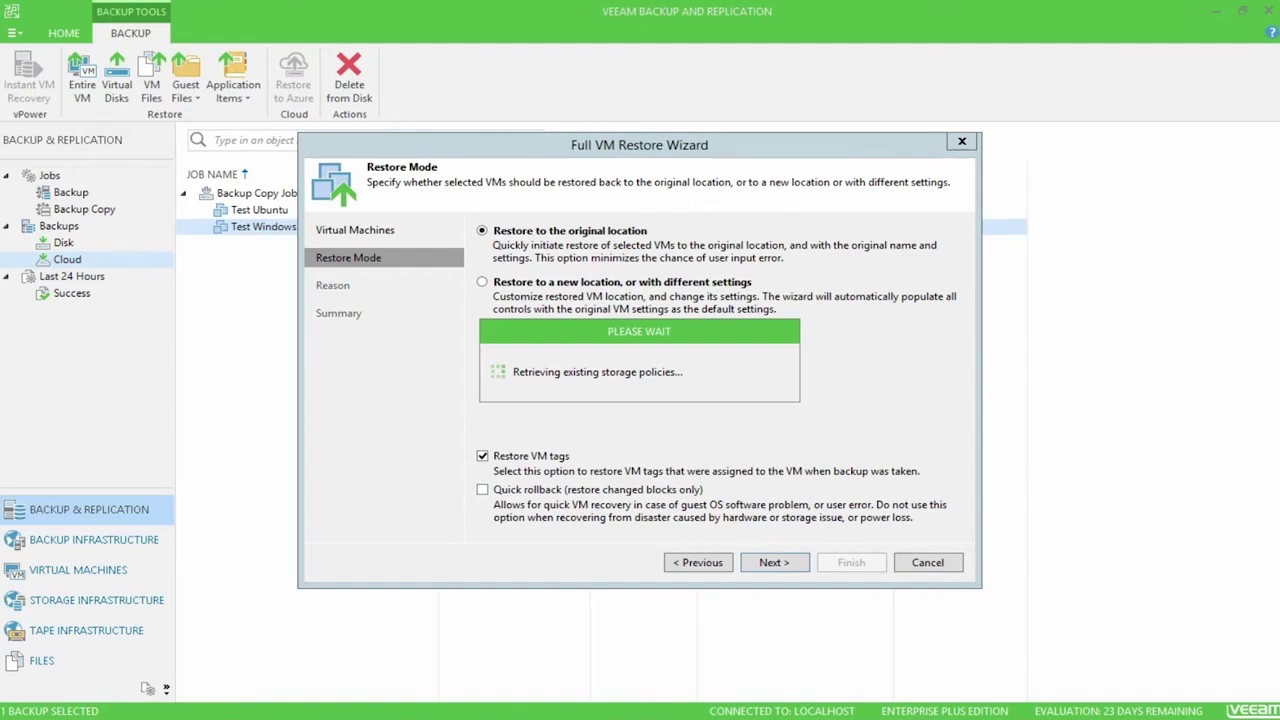
key("Return")
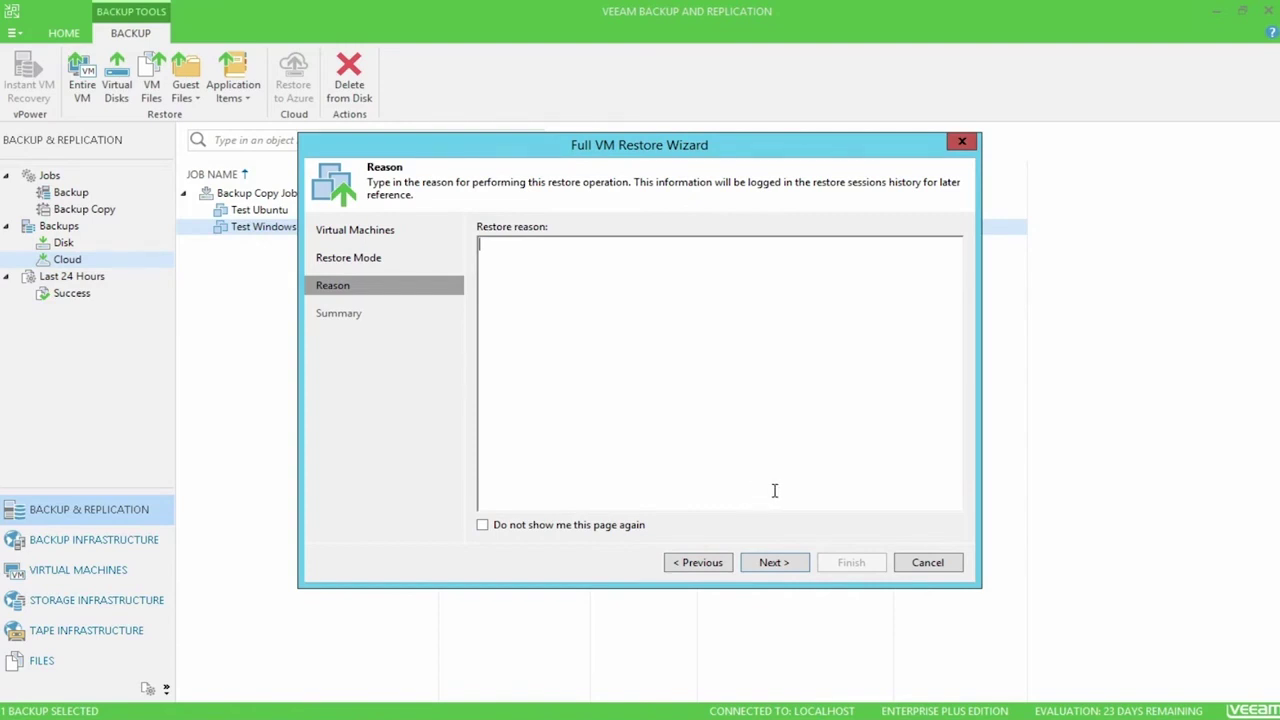
left_click(930, 563)
left_click(652, 396)
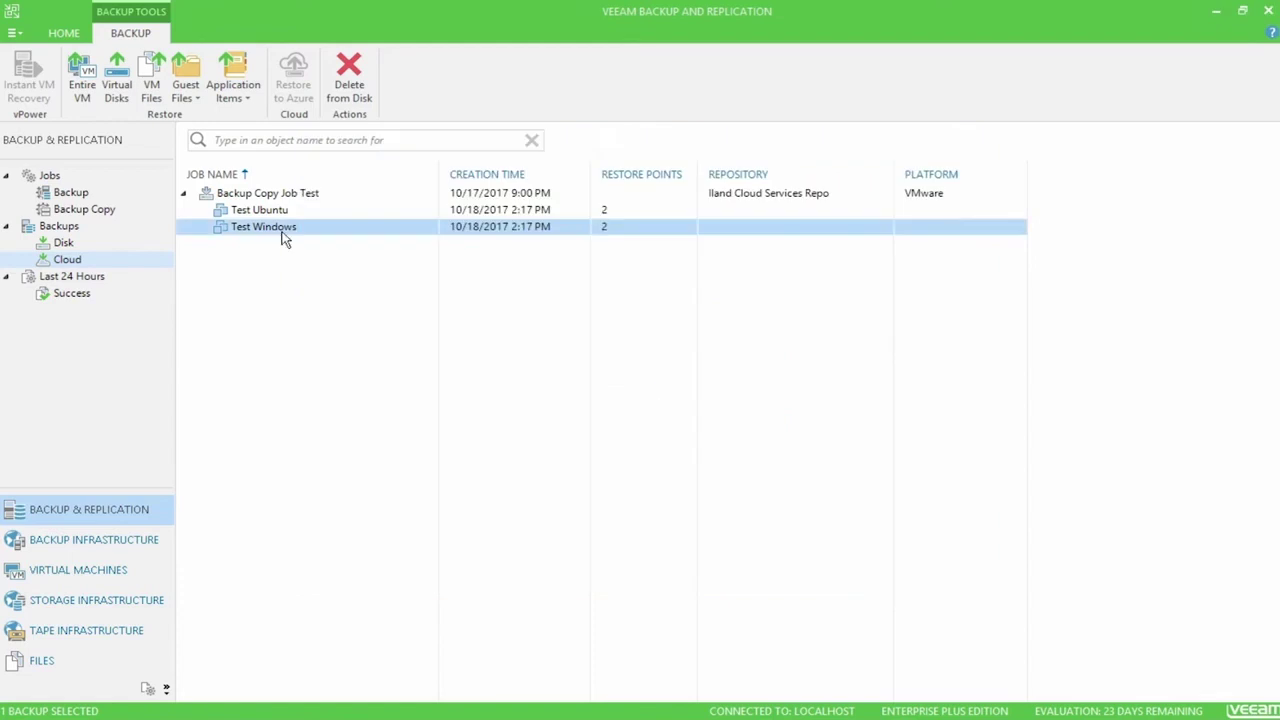
Step: Open the Microsoft Windows guest files of Test Windows from the 2:17 PM Wednesday restore point, giving "test" as the restore reason
right_click(284, 237)
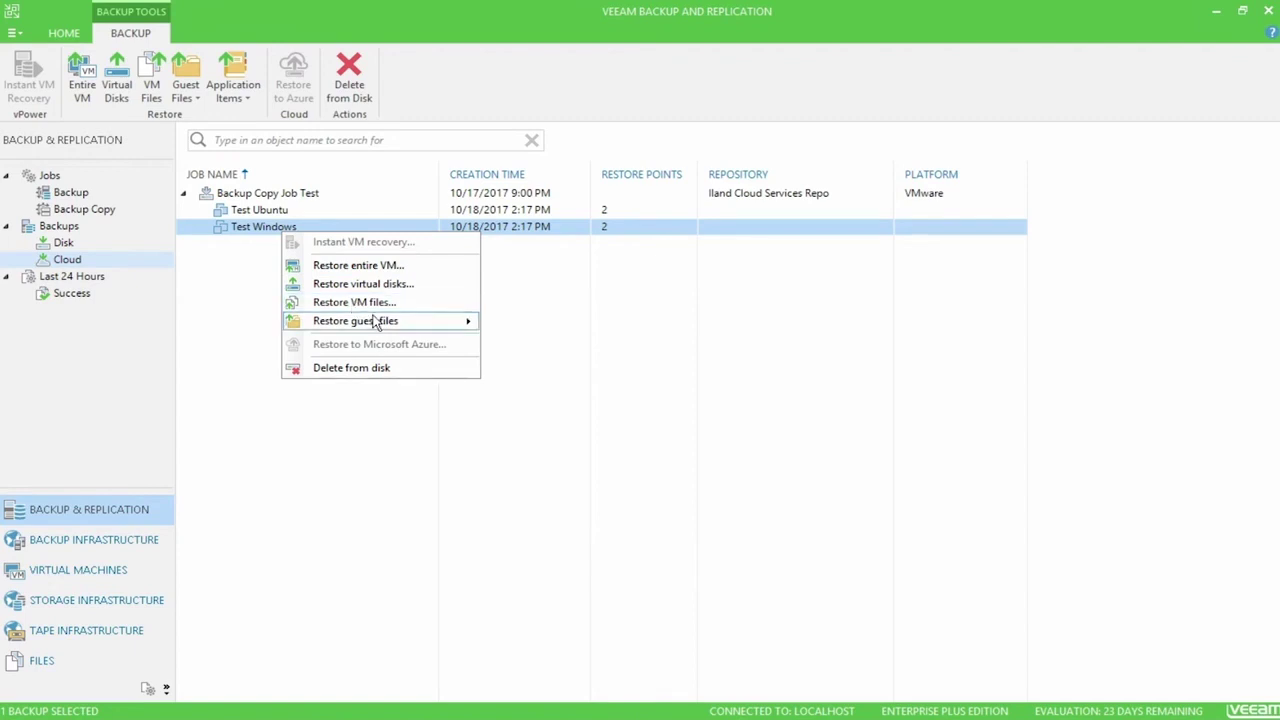
mouse_move(377, 325)
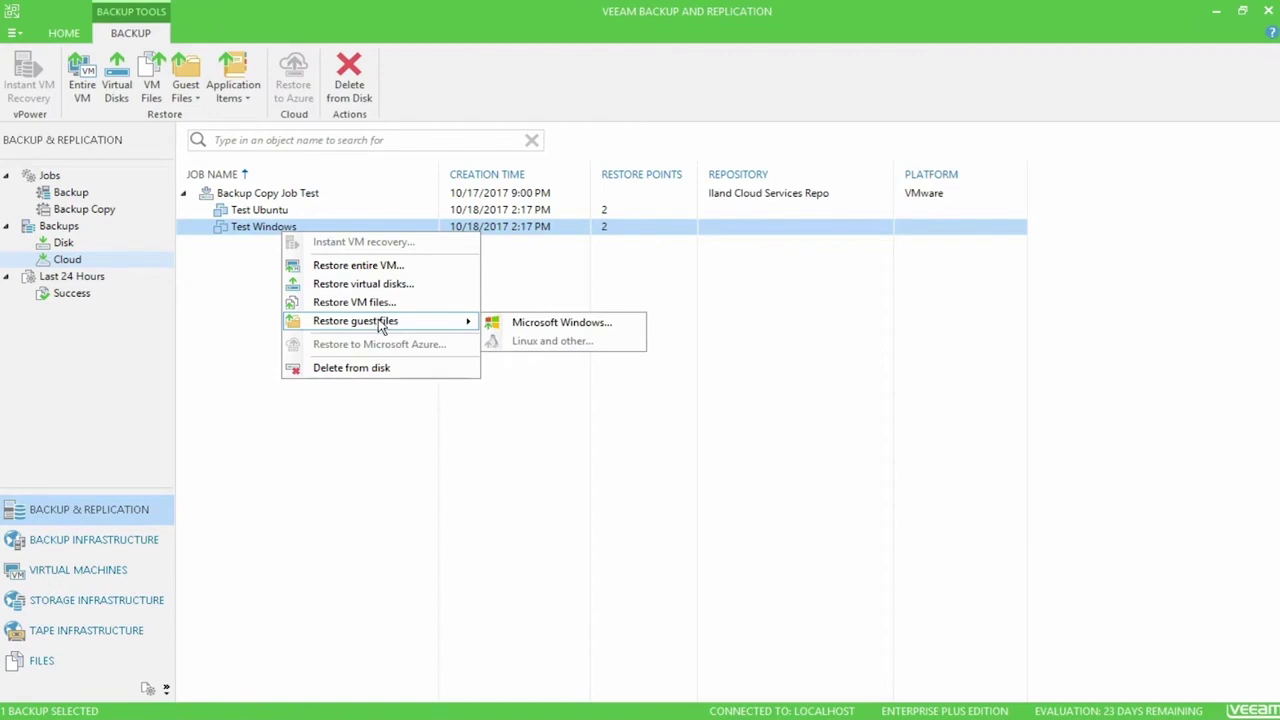
left_click(523, 331)
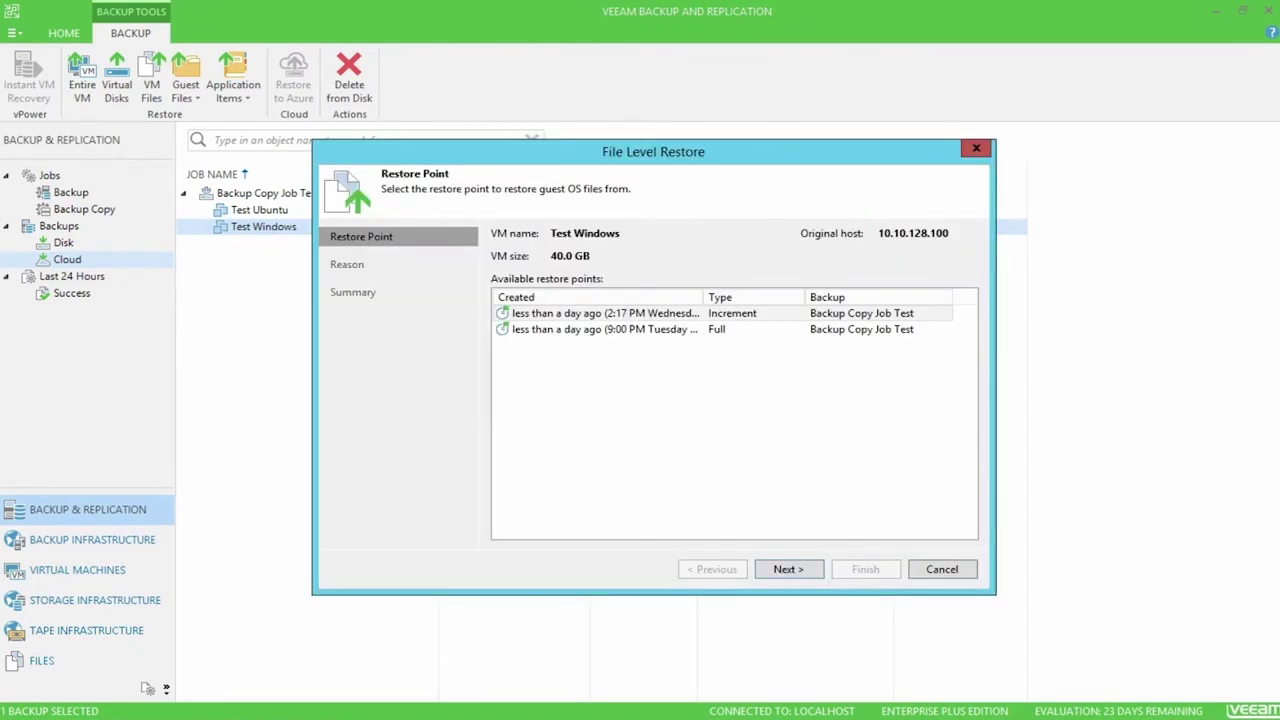
left_click(624, 331)
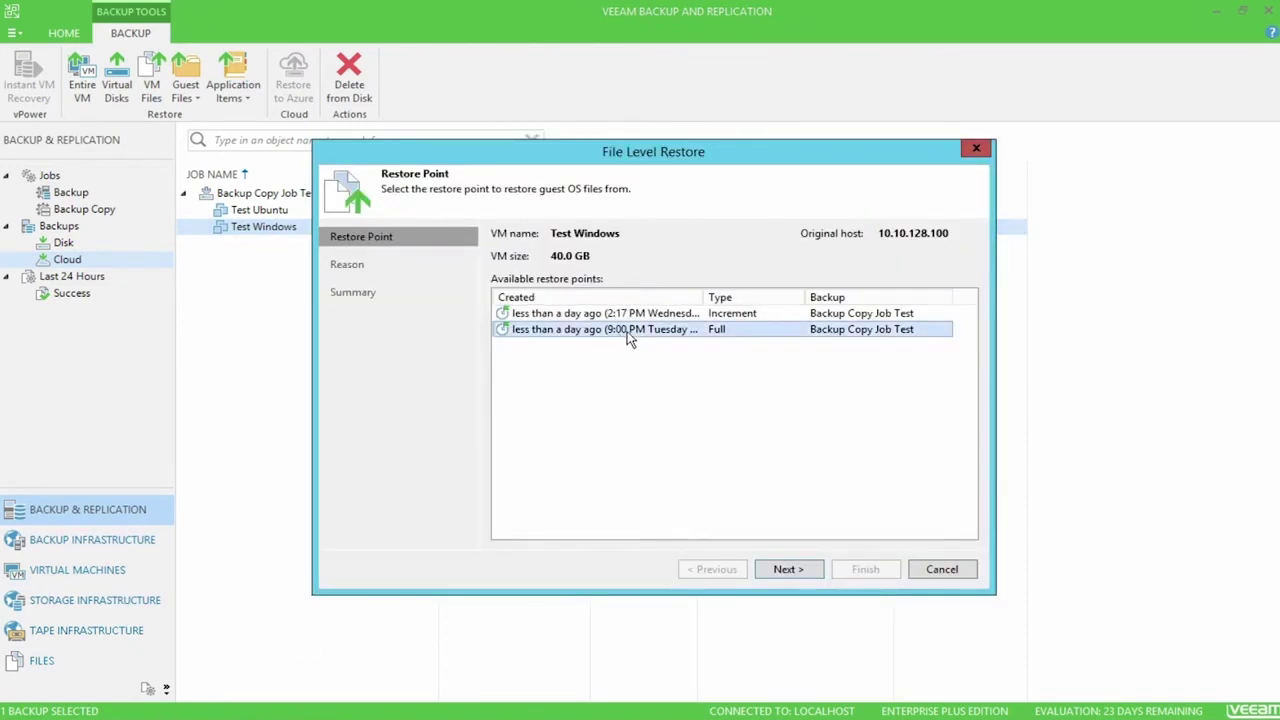
left_click(814, 569)
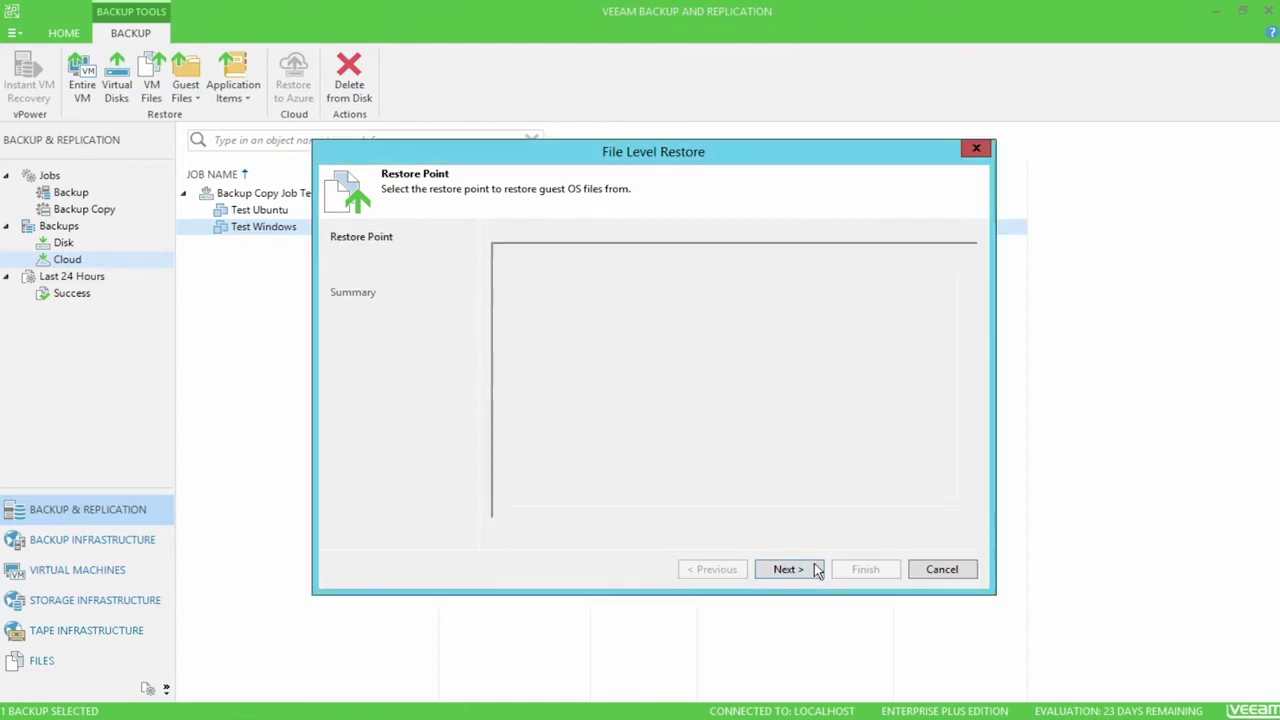
type("test")
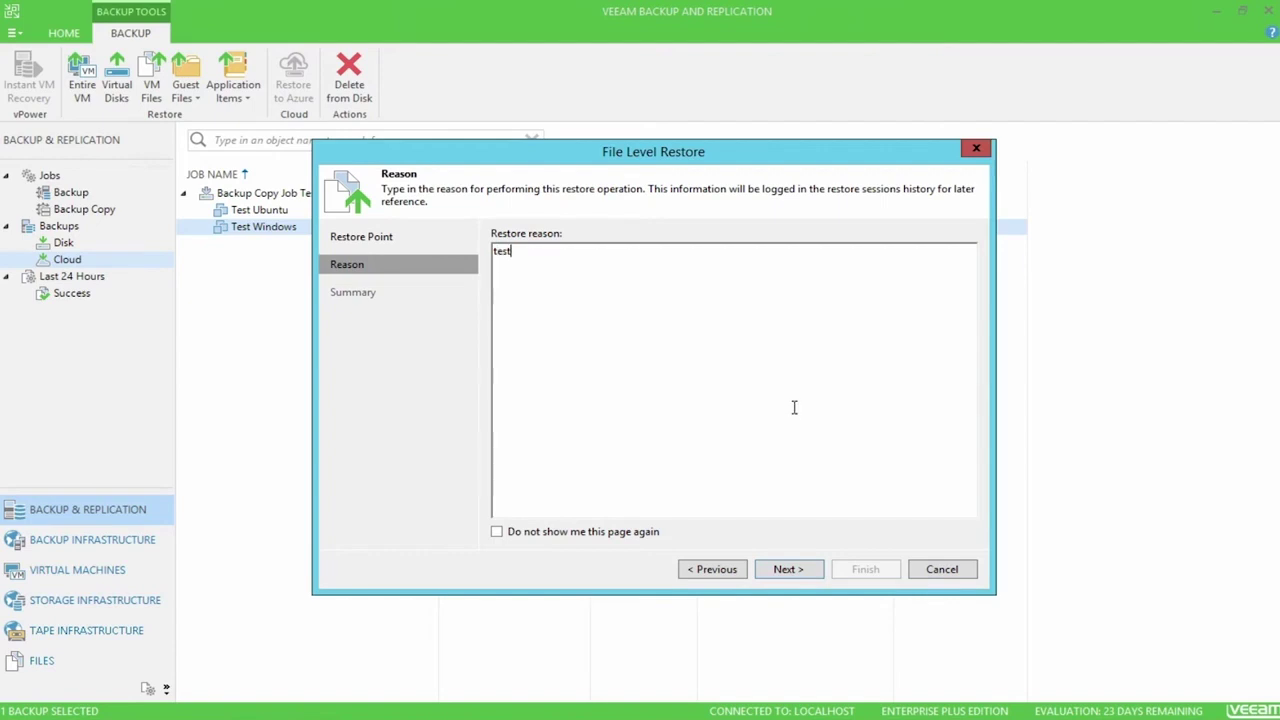
left_click(815, 568)
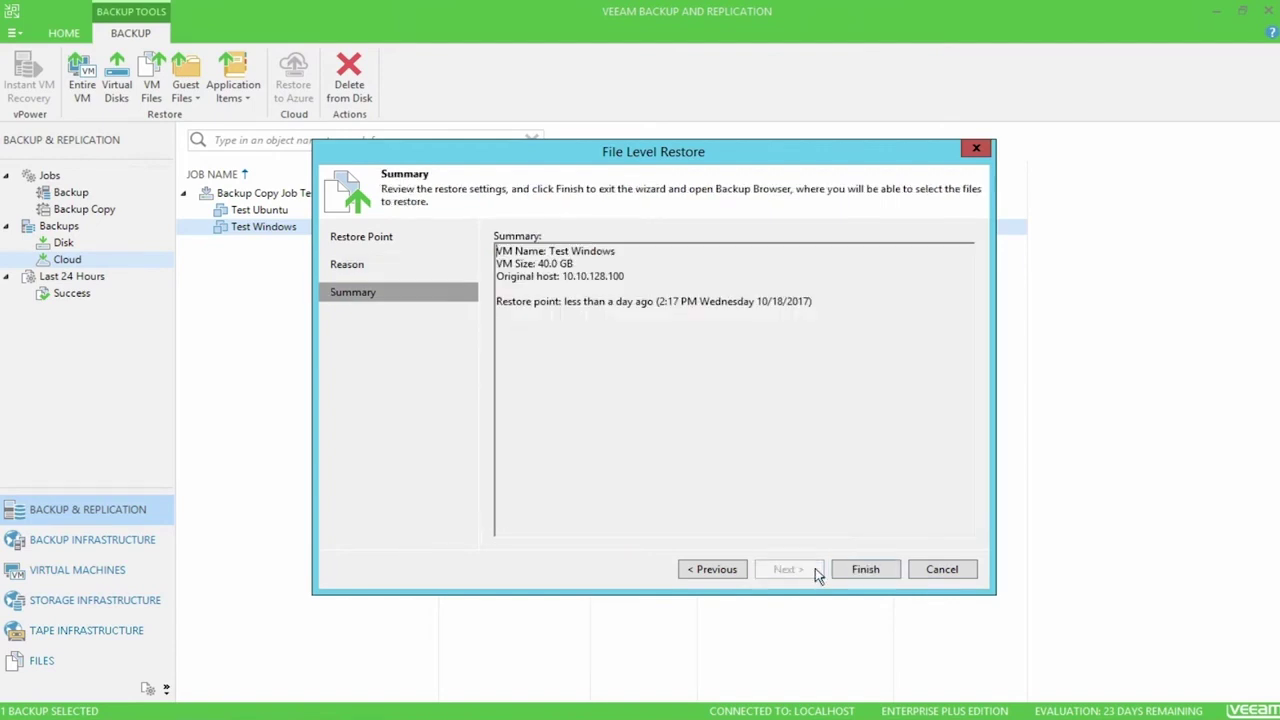
left_click(849, 569)
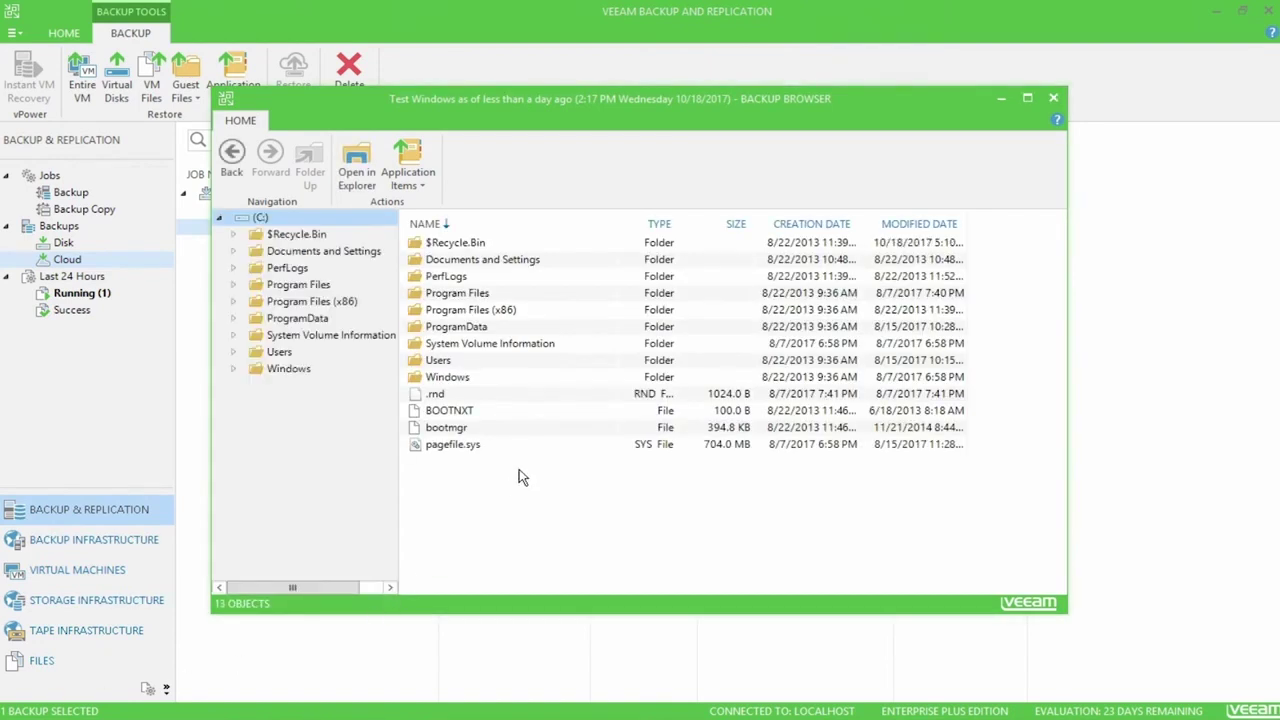
Step: Copy the ADFS folder from the backup's Windows folder to C:\Users\Administrator\Desktop and close the backup browser
double_click(540, 377)
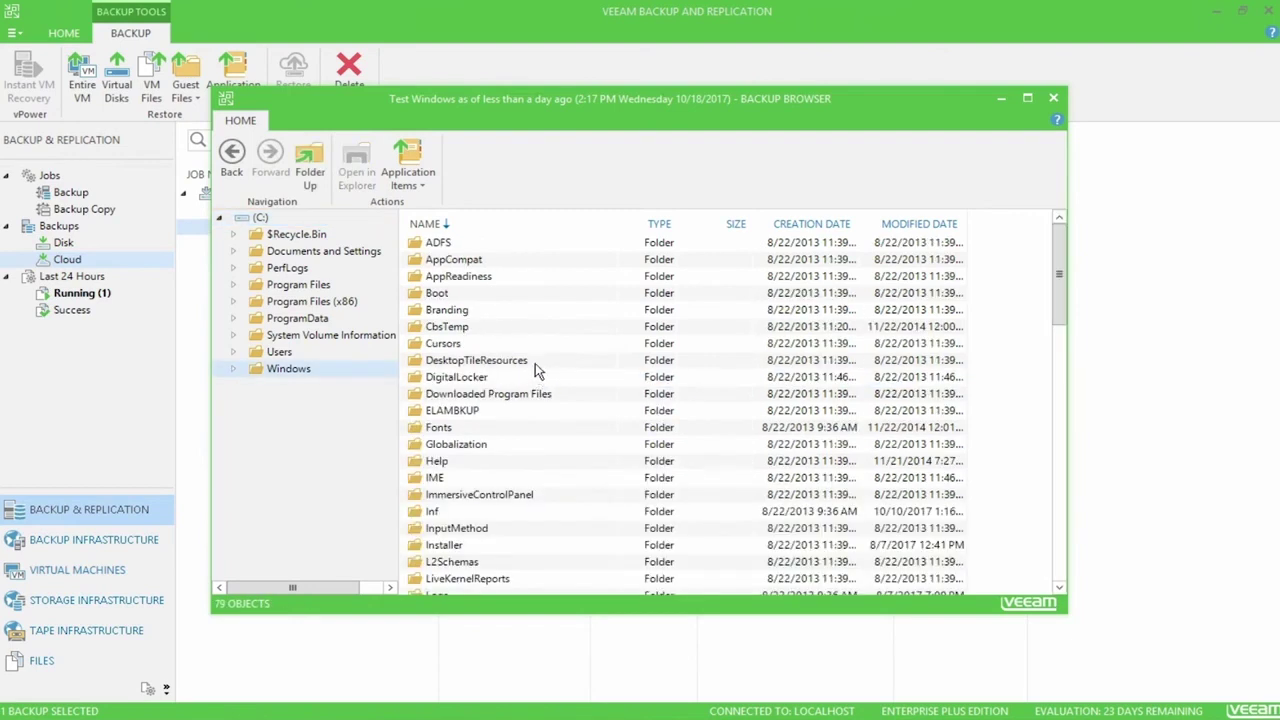
right_click(490, 245)
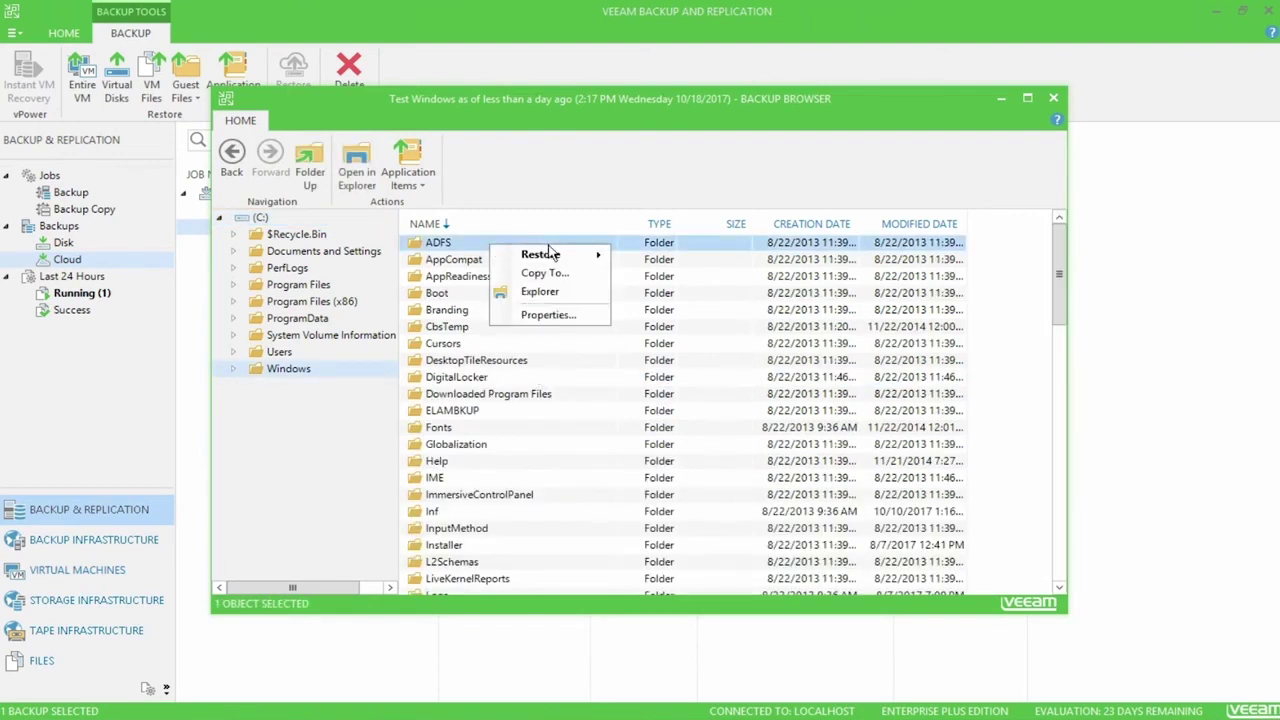
mouse_move(590, 255)
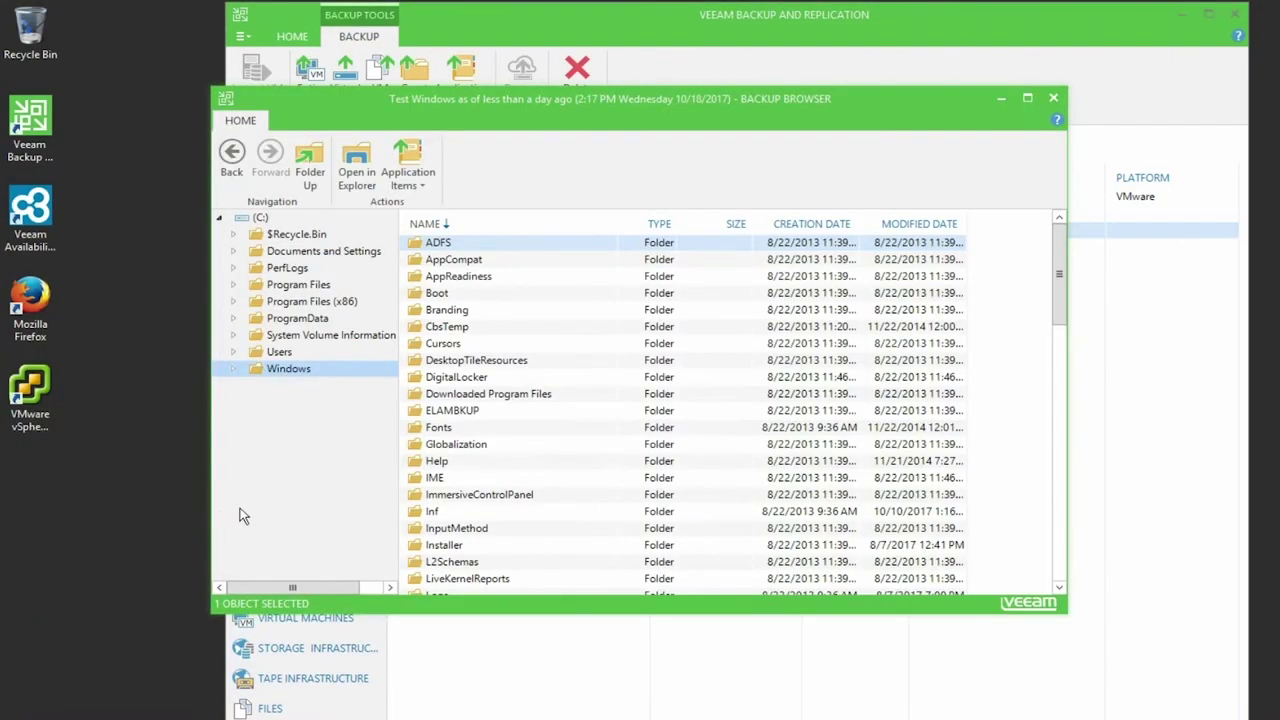
right_click(476, 244)
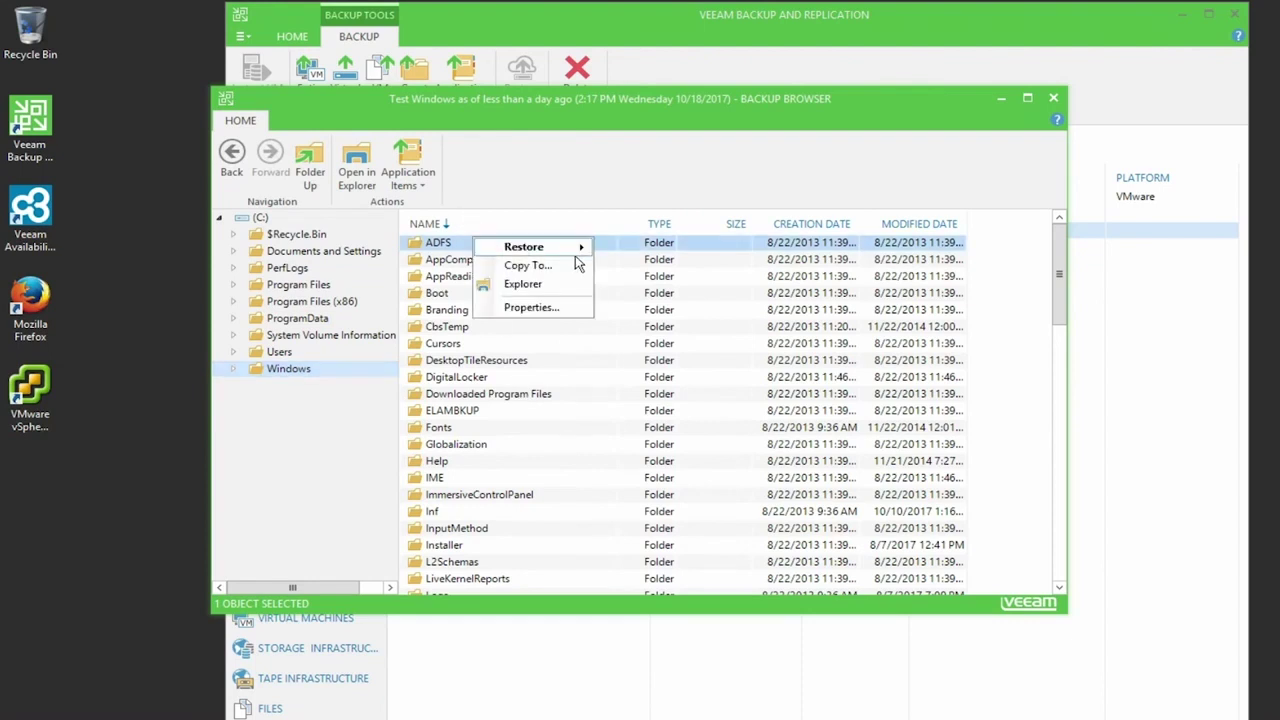
left_click(574, 267)
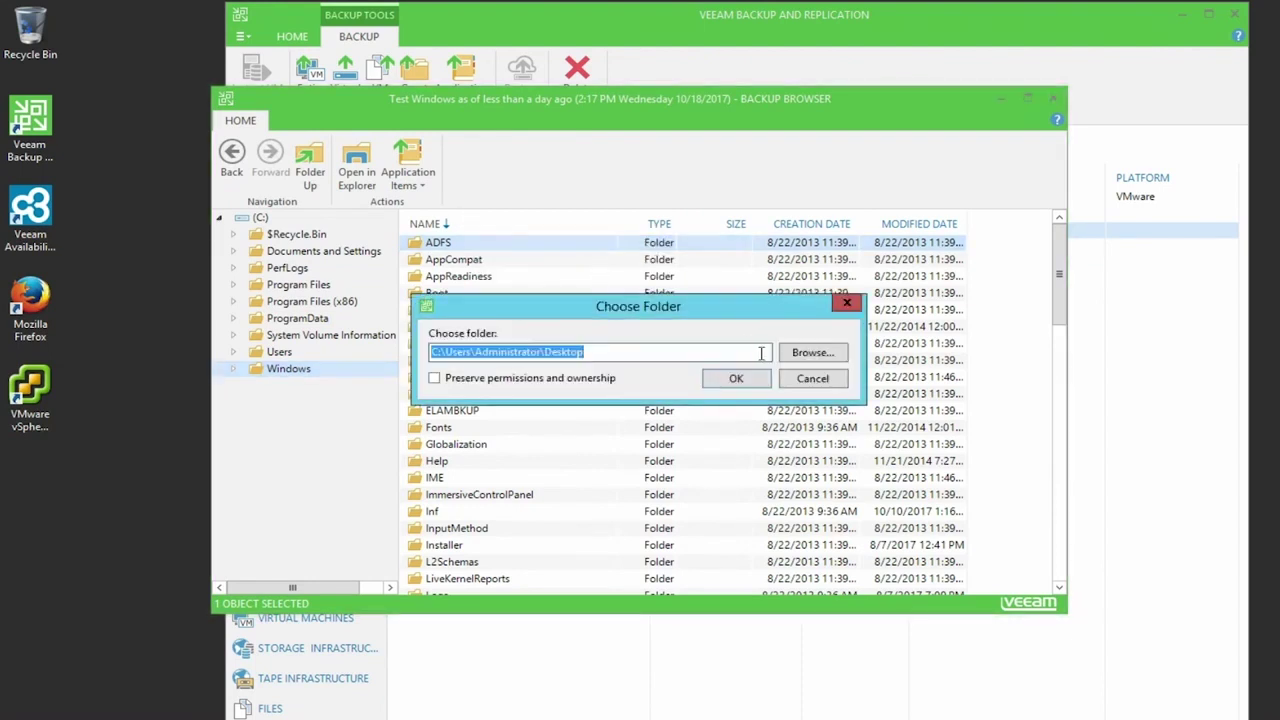
left_click(737, 379)
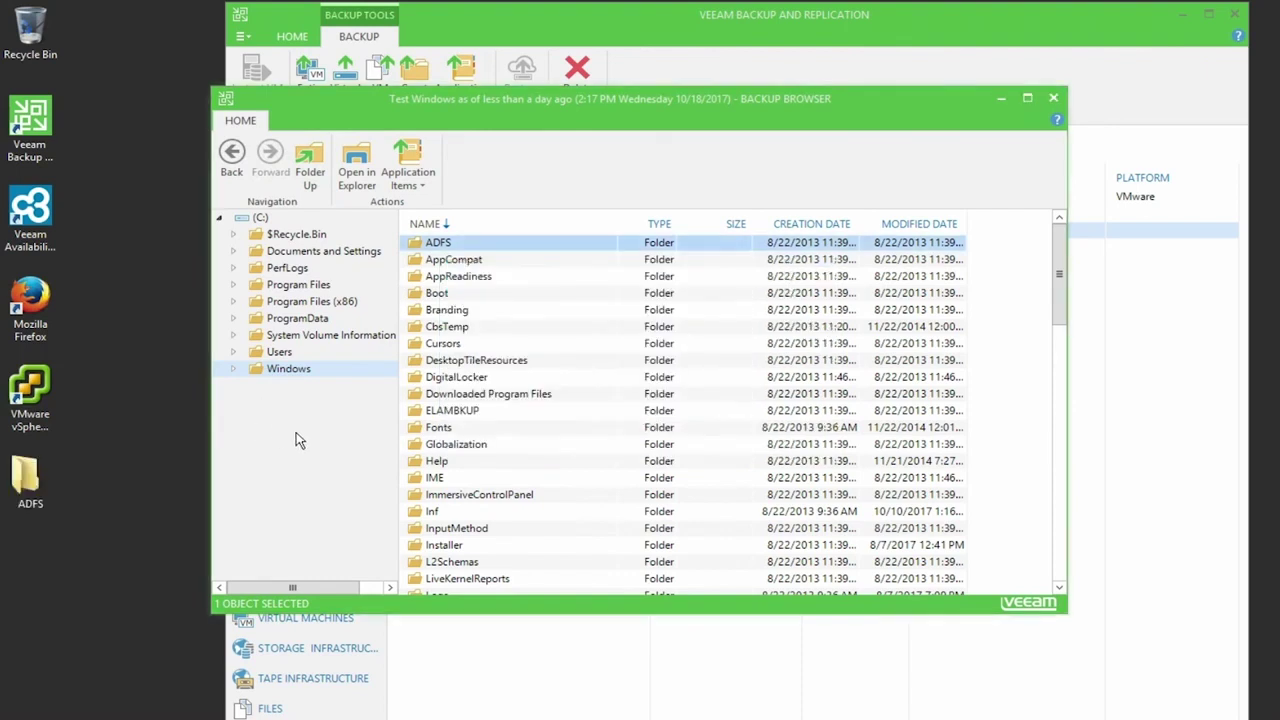
left_click(1061, 97)
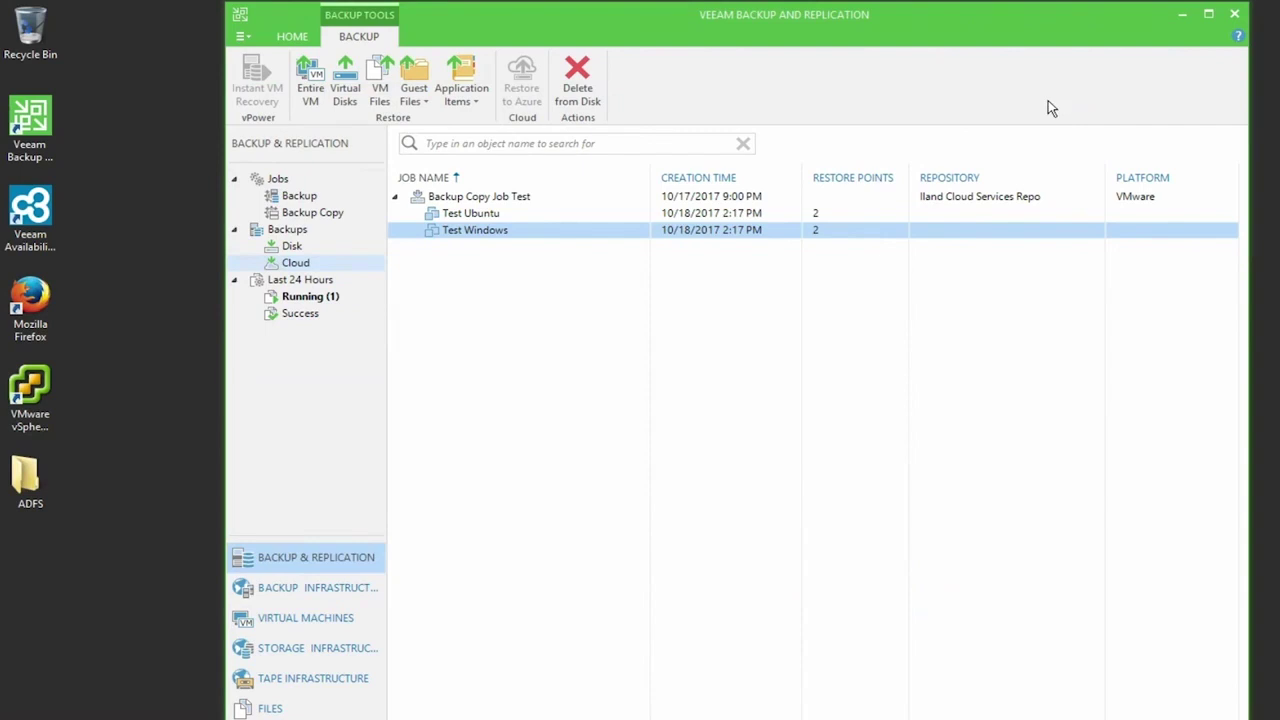
Step: Compare the guest file restore options of Test Windows and Test Ubuntu in the cloud backups with those of Test Ubuntu on disk
left_click(613, 304)
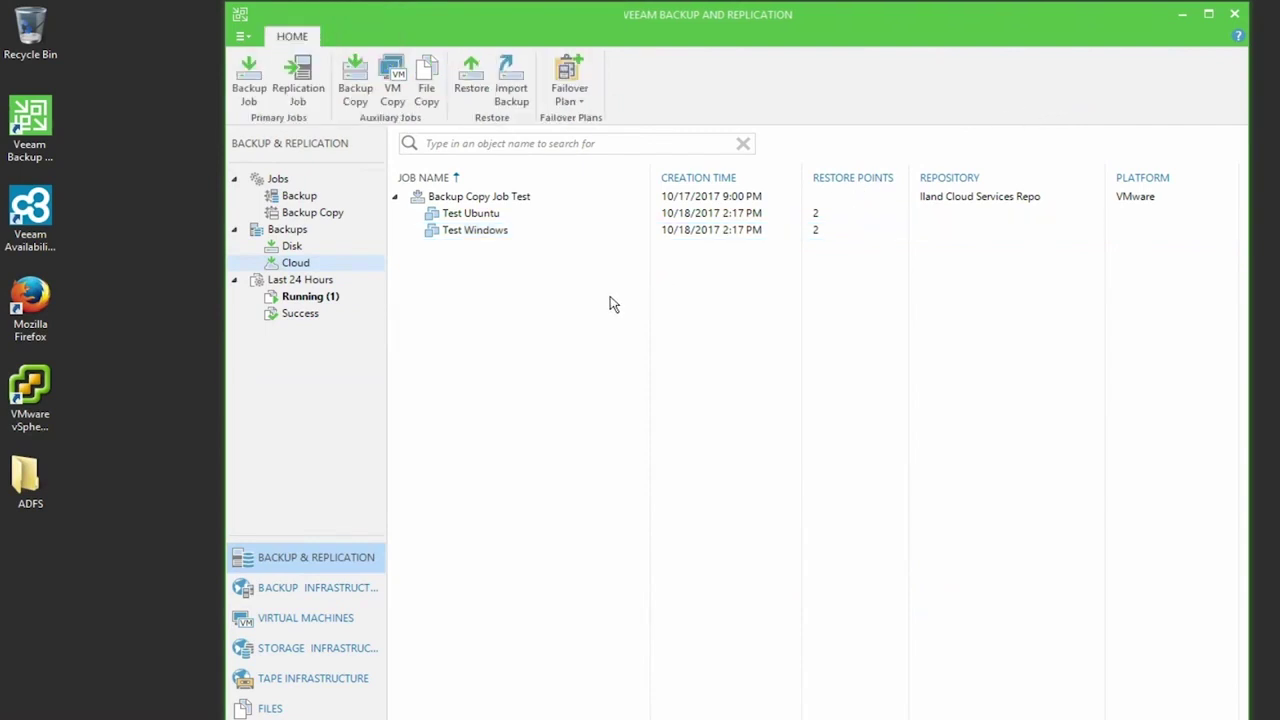
right_click(507, 231)
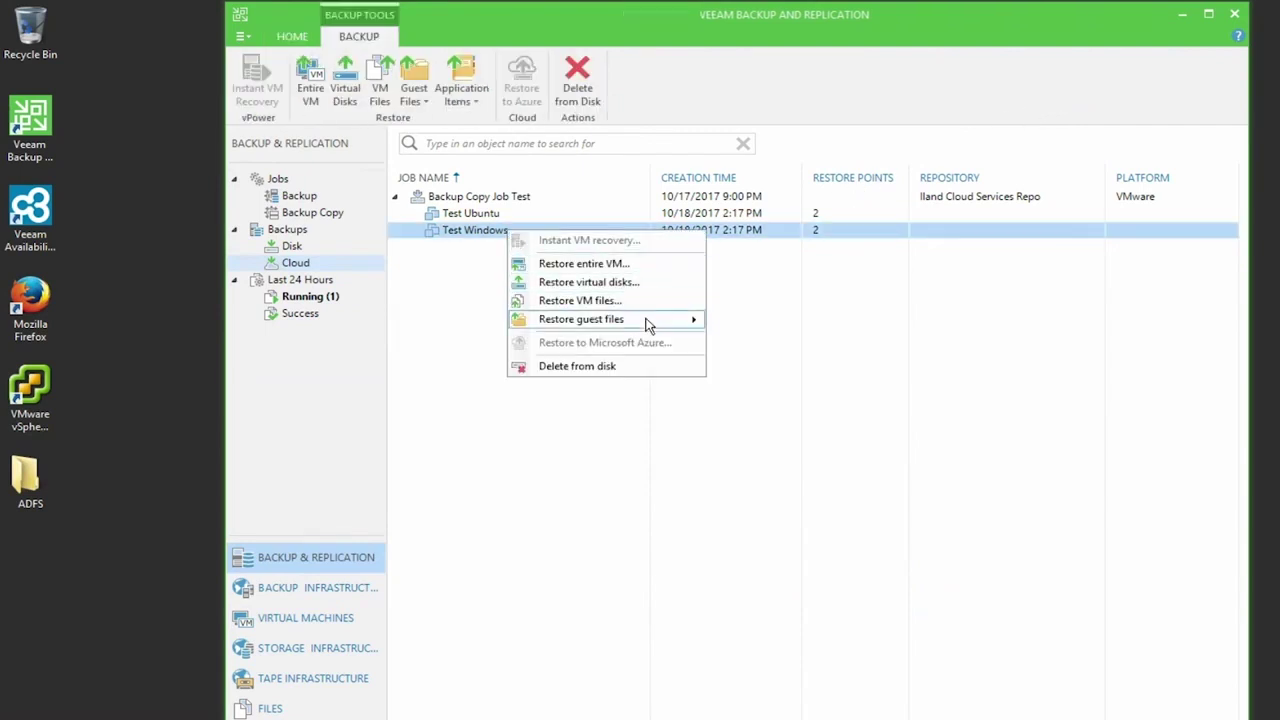
mouse_move(645, 325)
left_click(472, 213)
right_click(475, 211)
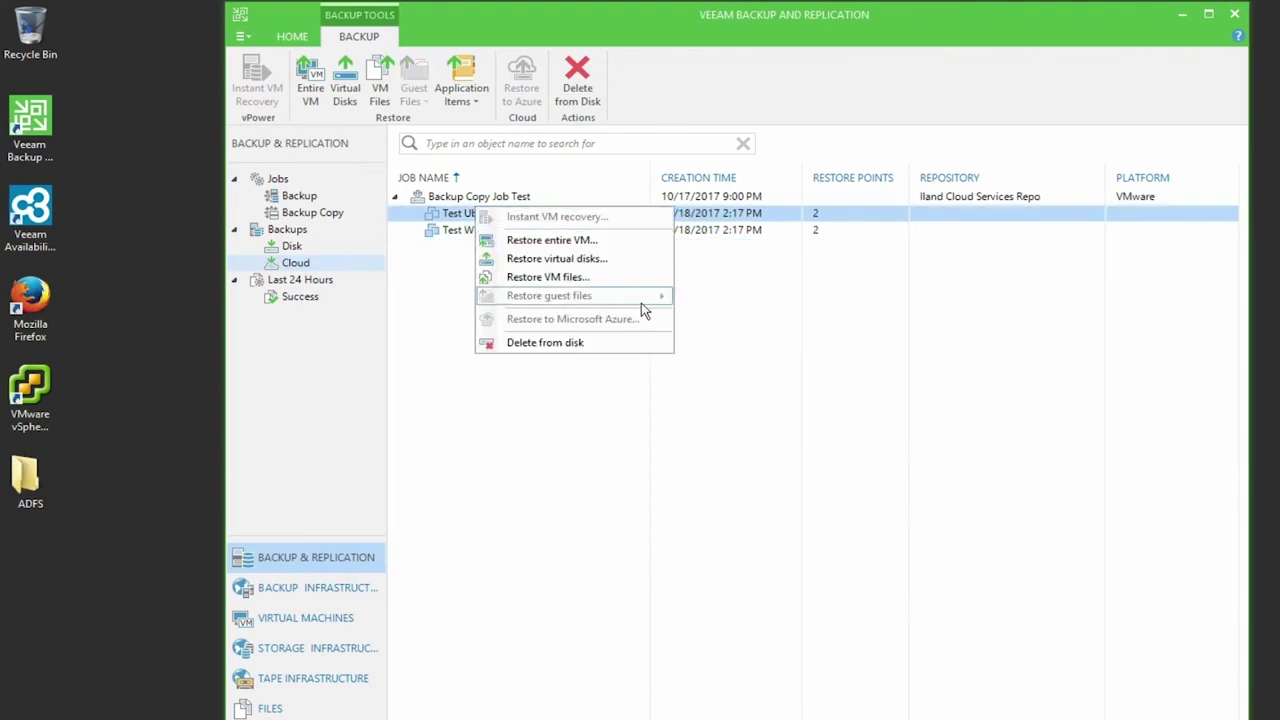
left_click(344, 248)
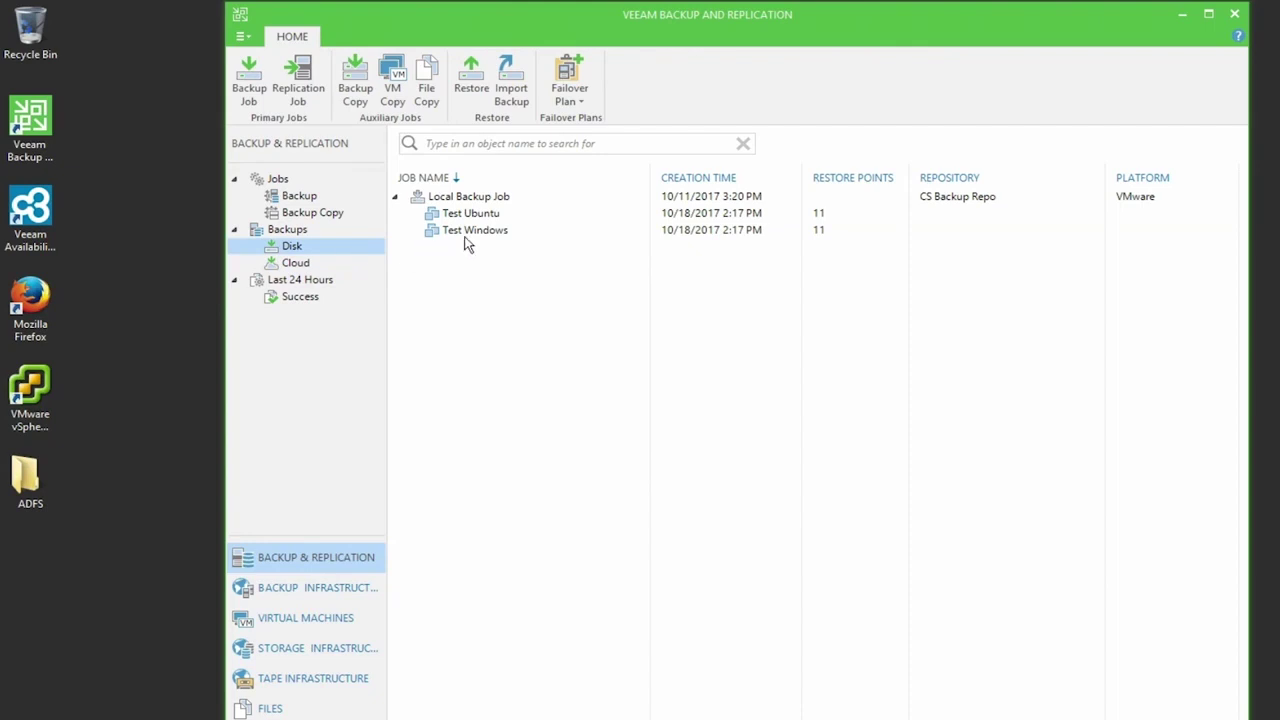
right_click(493, 215)
mouse_move(648, 305)
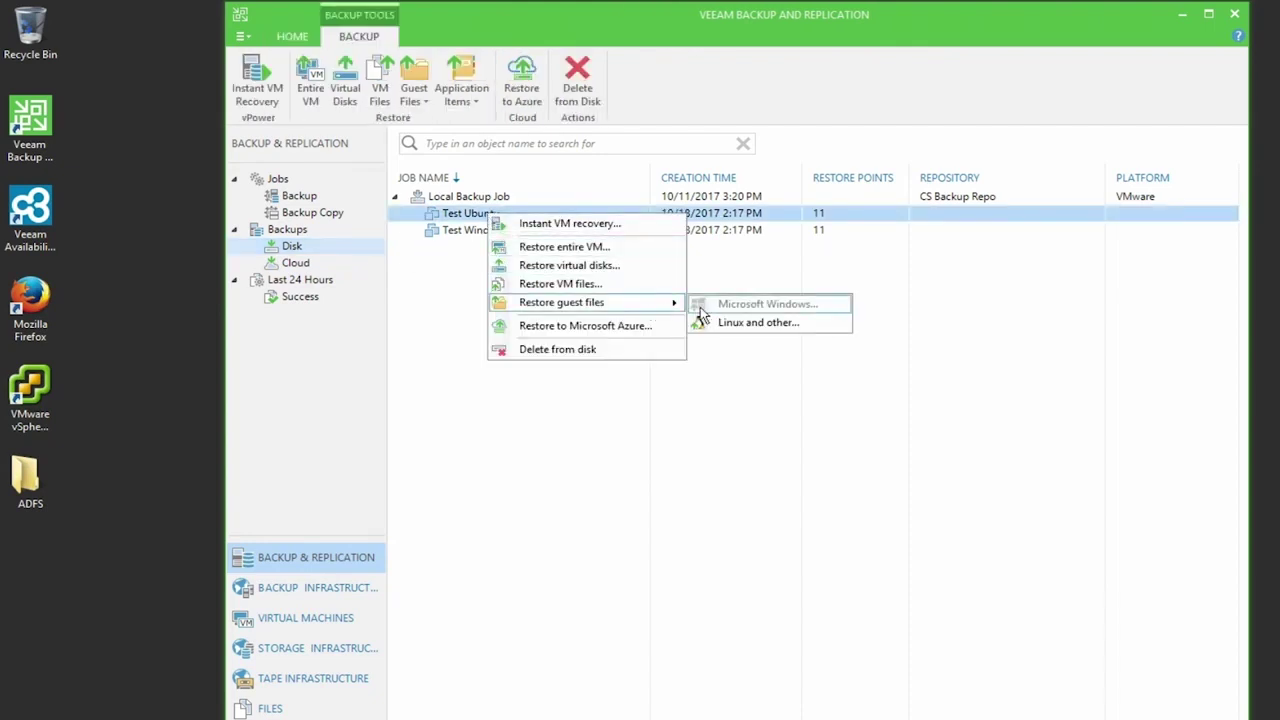
left_click(337, 248)
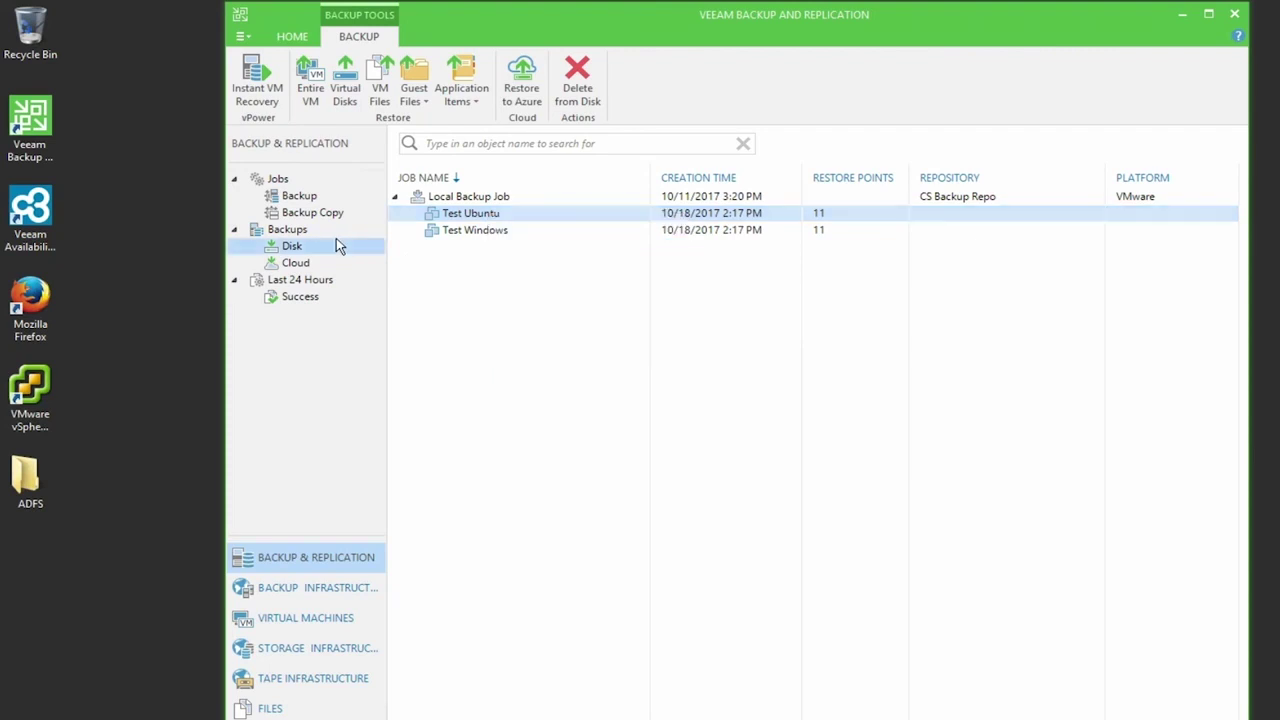
Step: Start deleting the Test Ubuntu VM from the cloud backups and decline the deletion
left_click(336, 263)
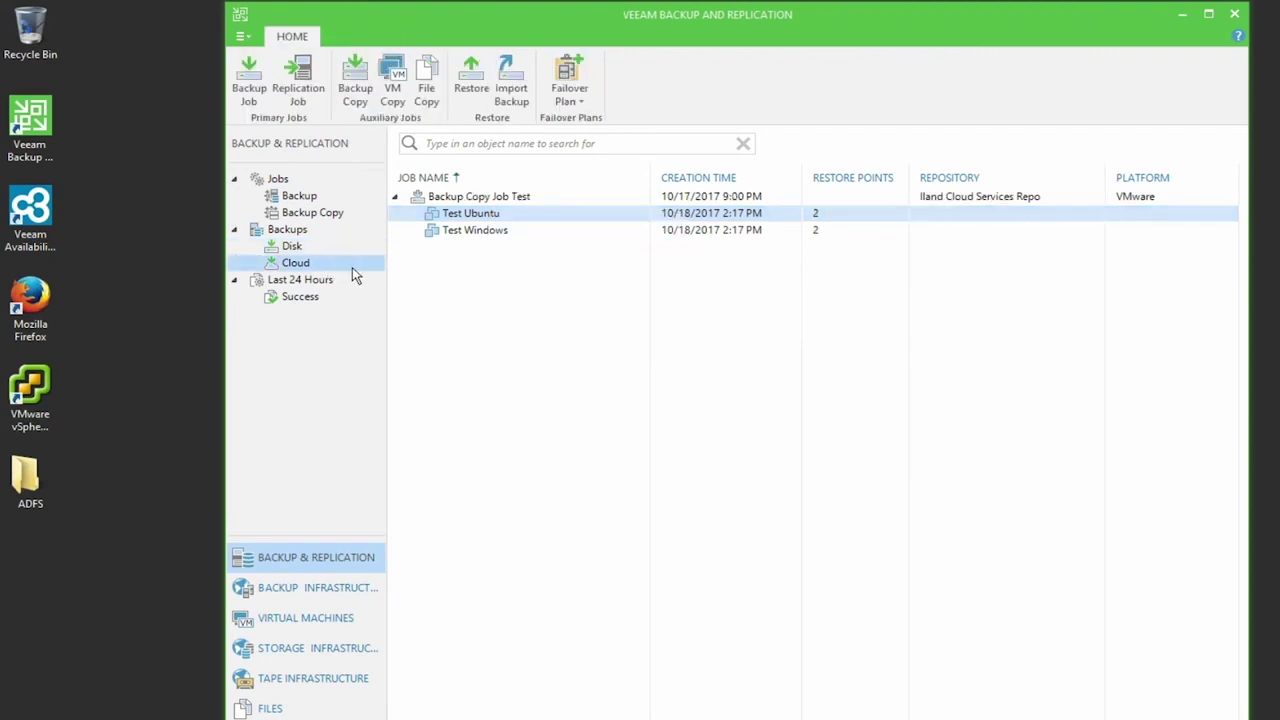
right_click(500, 218)
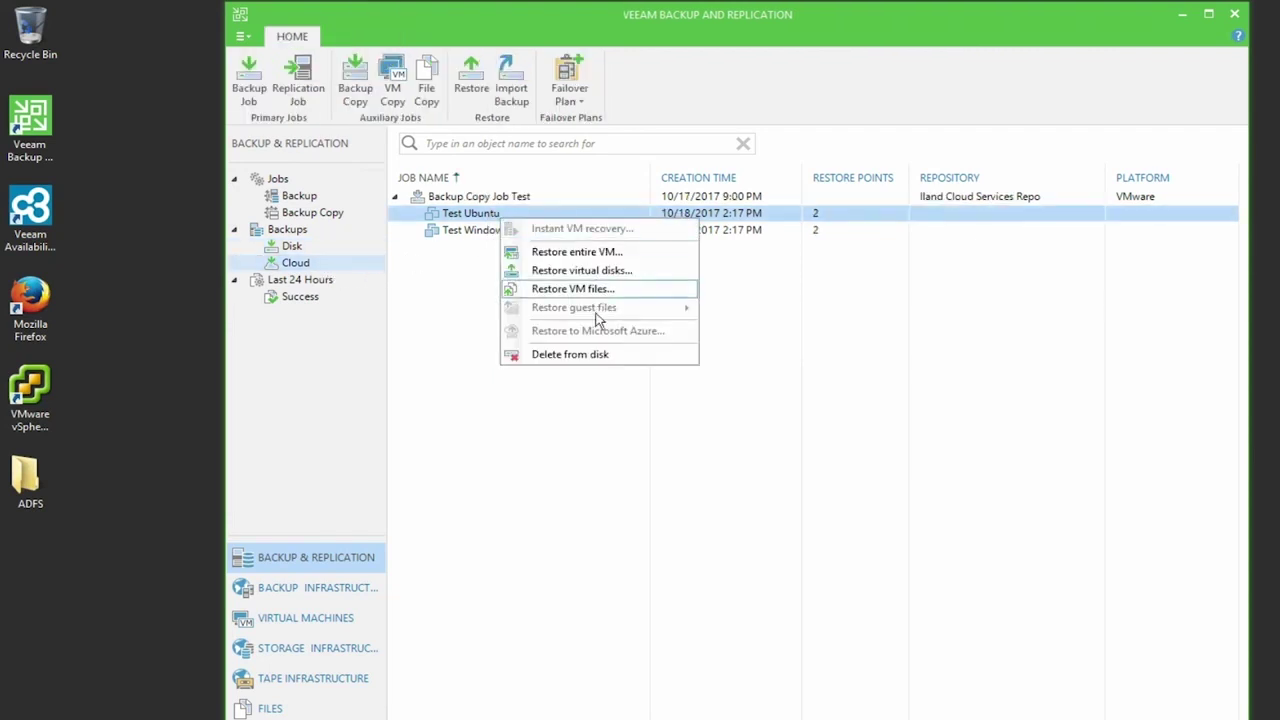
left_click(590, 354)
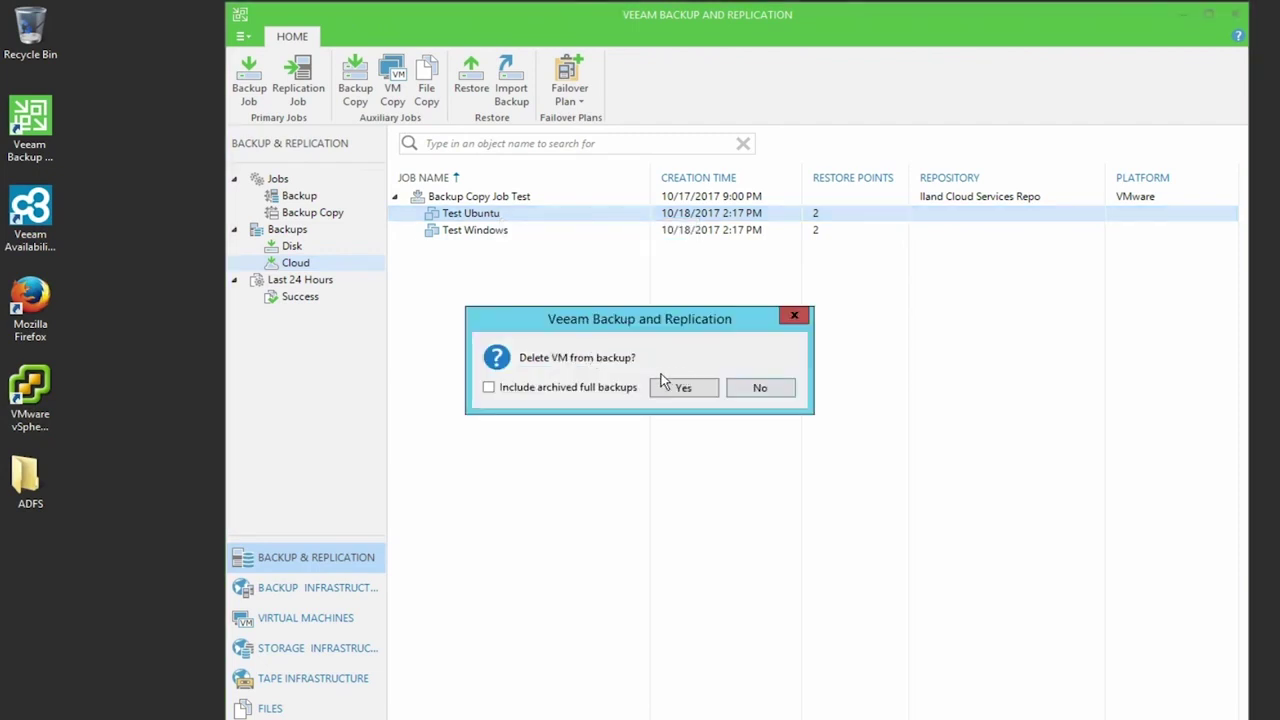
left_click(760, 388)
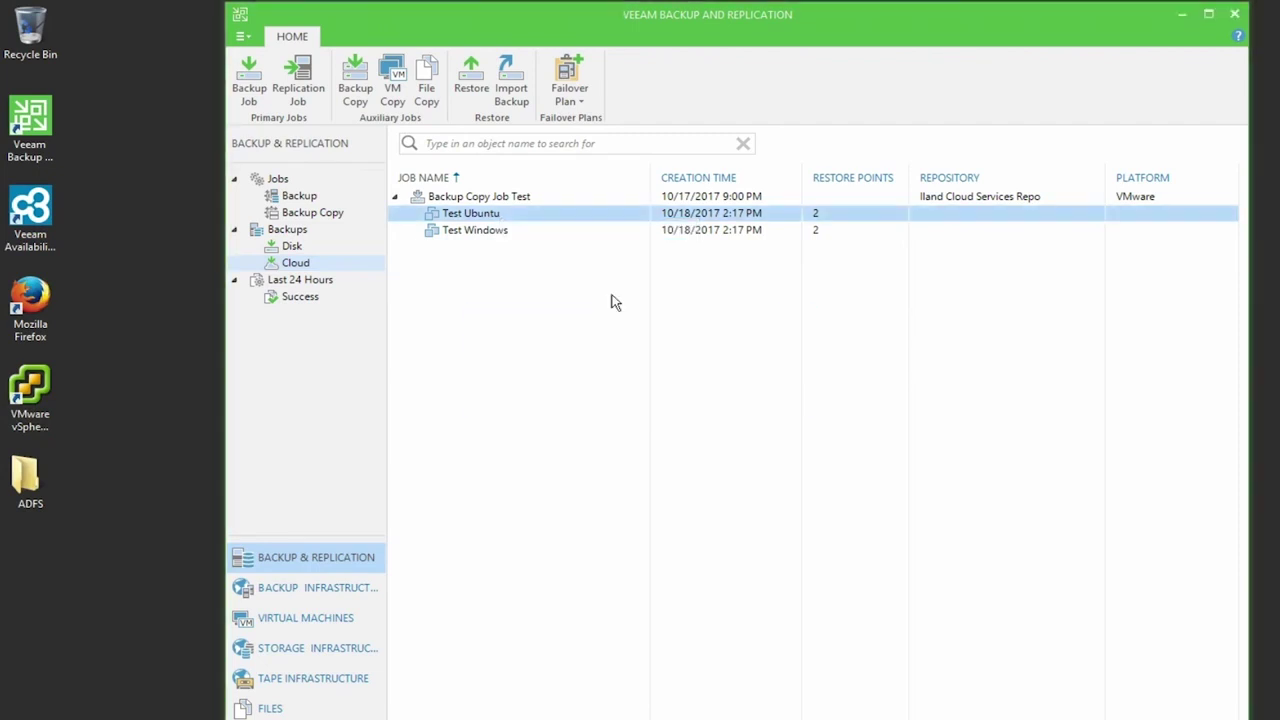
Step: Start deleting the entire Backup Copy Job Test backup from the cloud repository's disk and decline the deletion
right_click(500, 199)
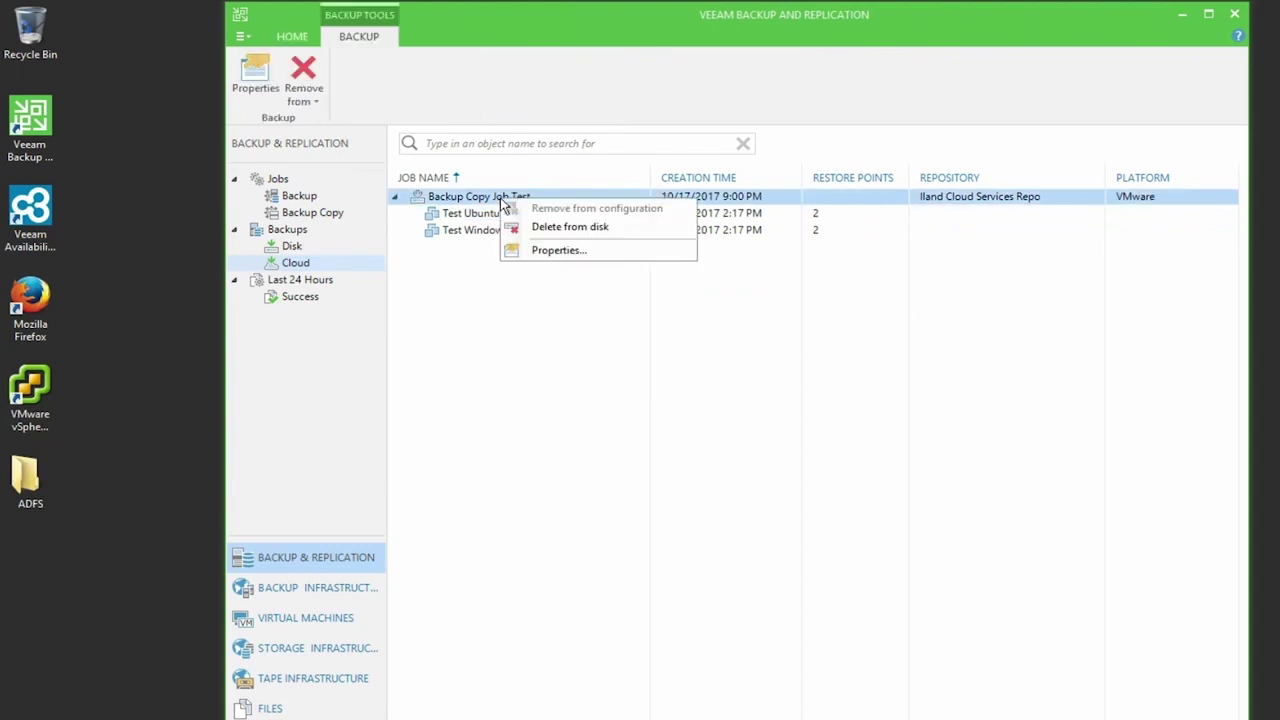
left_click(598, 228)
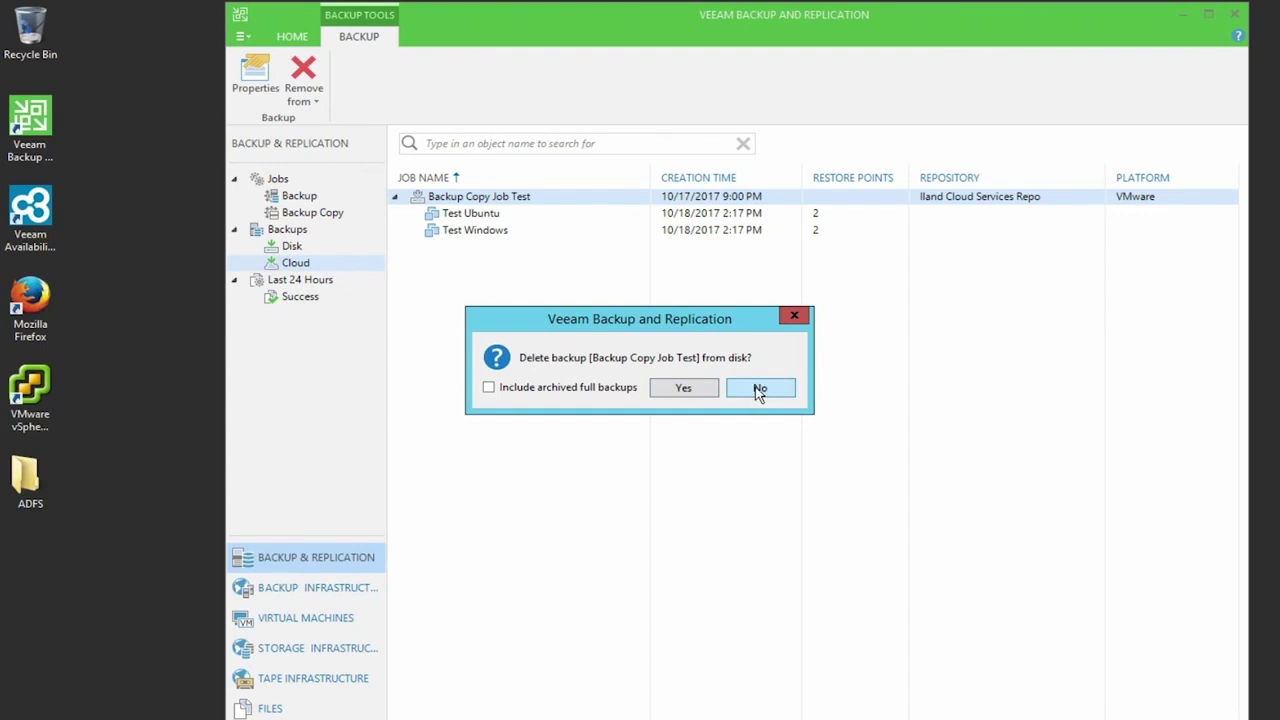
left_click(758, 390)
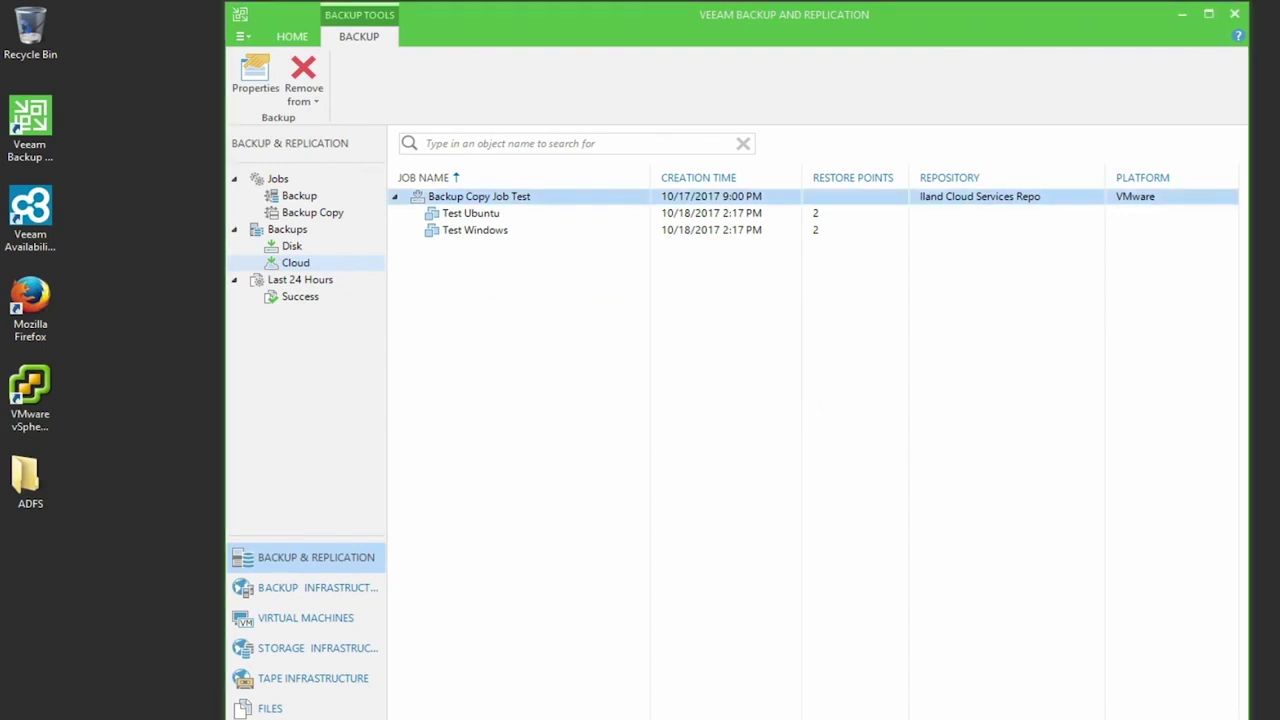
Step: Maximize the window and examine the capacity and free space of Iland Cloud Services Repo among the infrastructure's backup repositories
left_click(1216, 24)
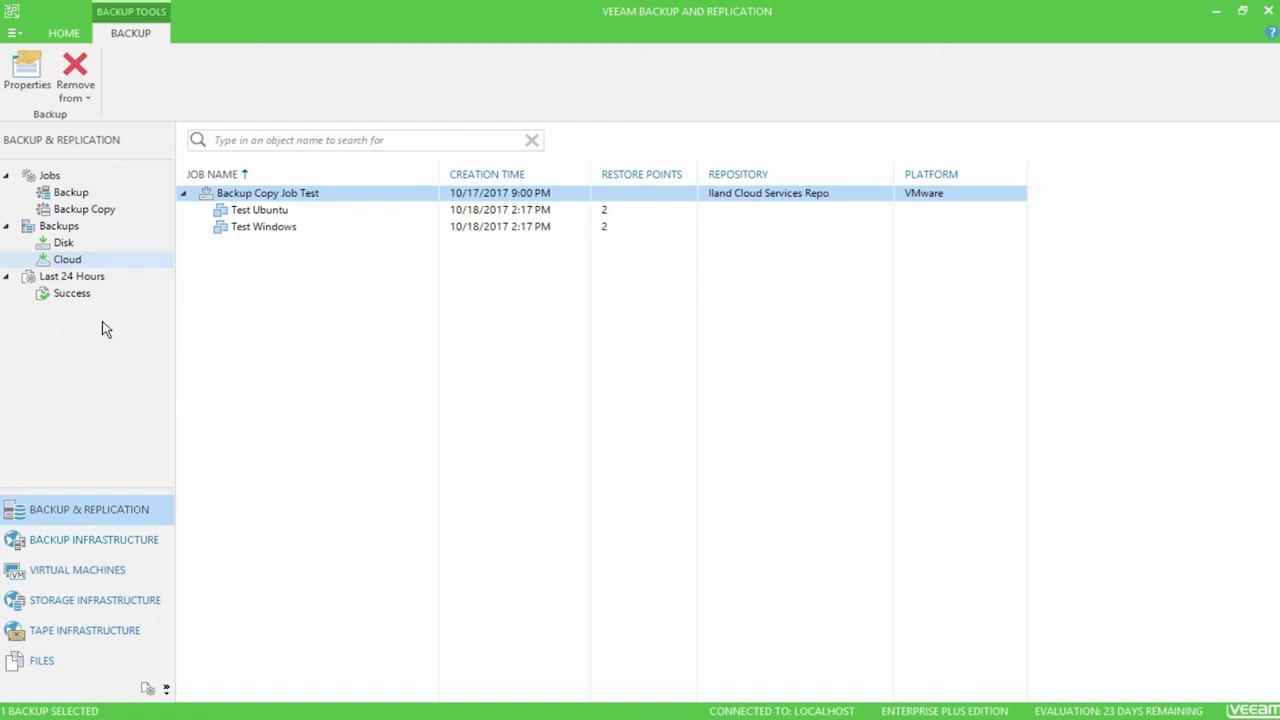
left_click(110, 543)
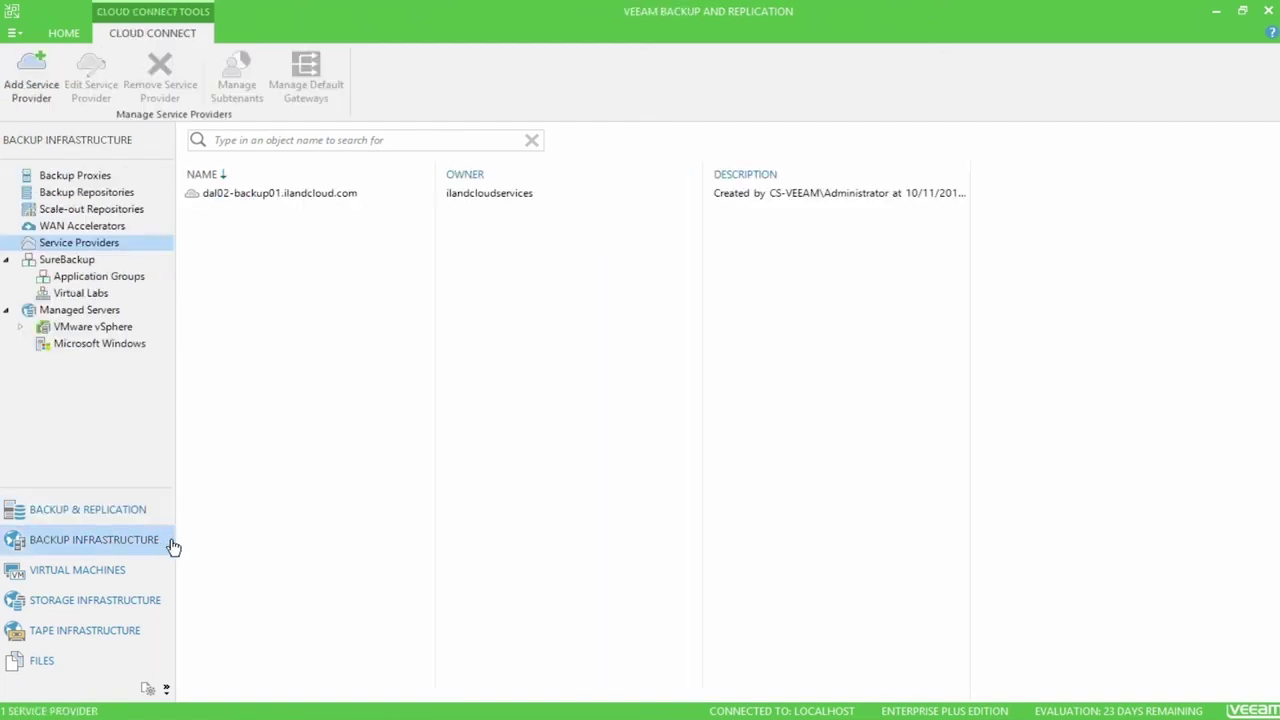
left_click(104, 191)
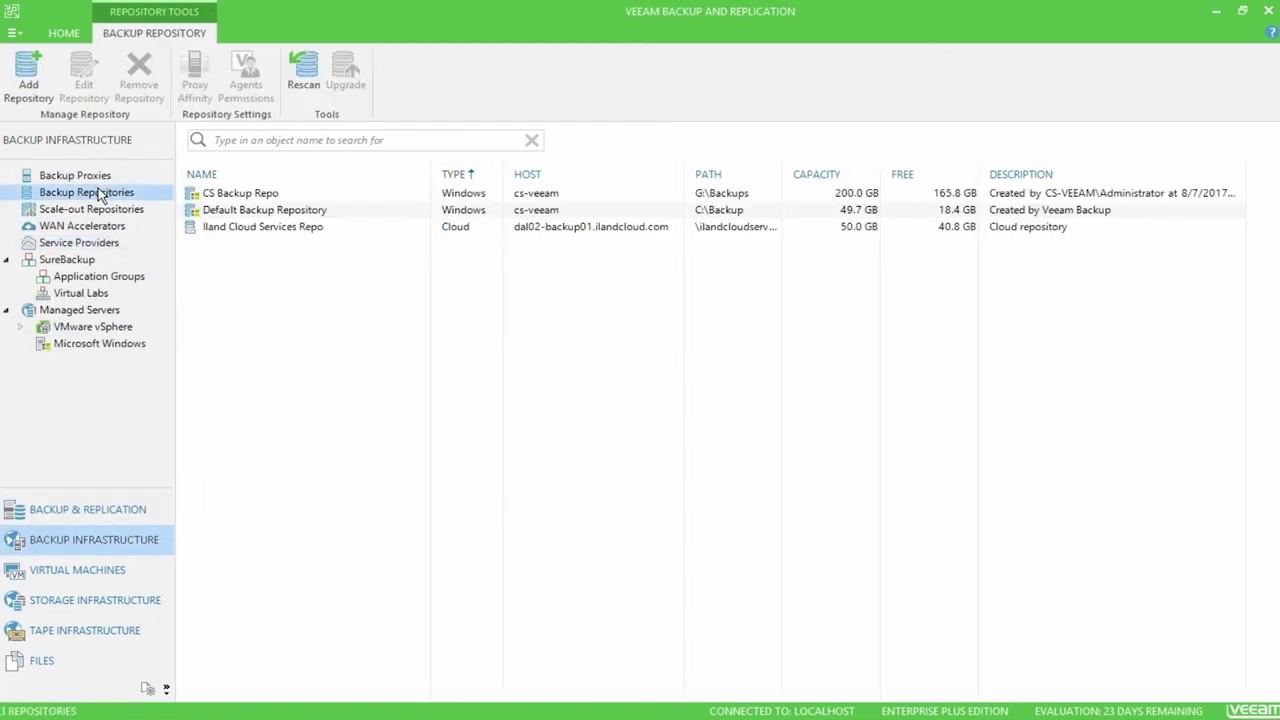
left_click(245, 230)
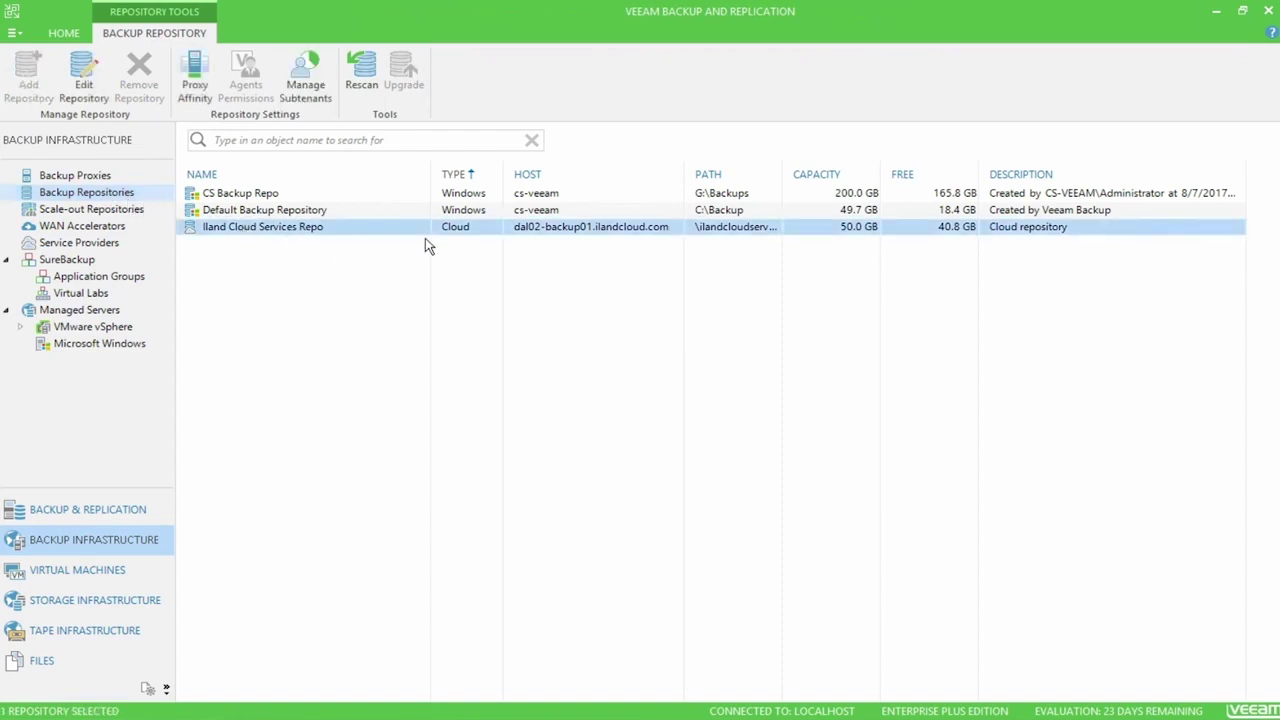